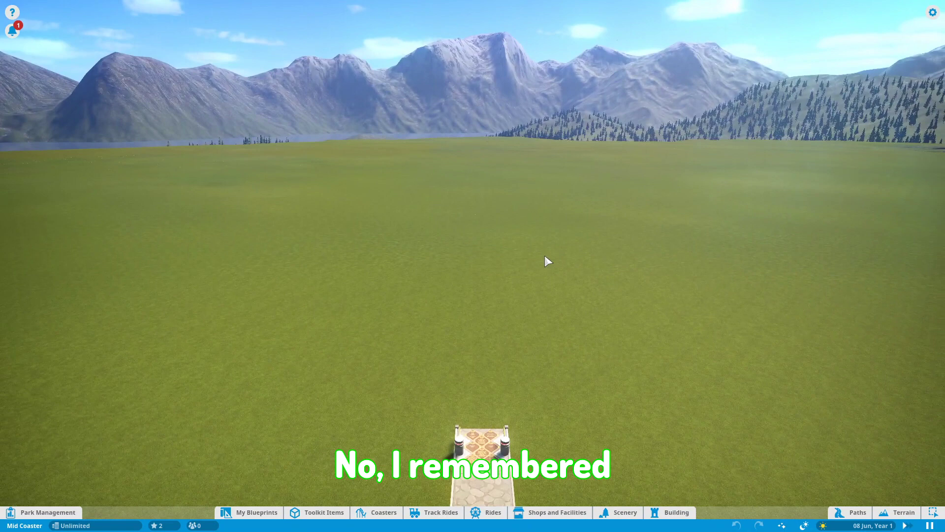
Orbit the camera to look across the empty grassy park plot.
middle_click(545, 256)
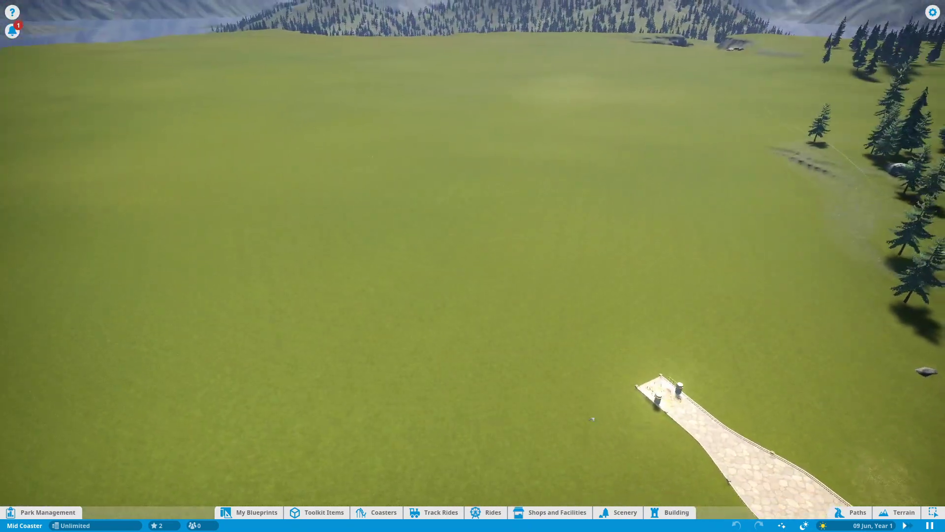
left_click_drag(545, 257, 508, 243)
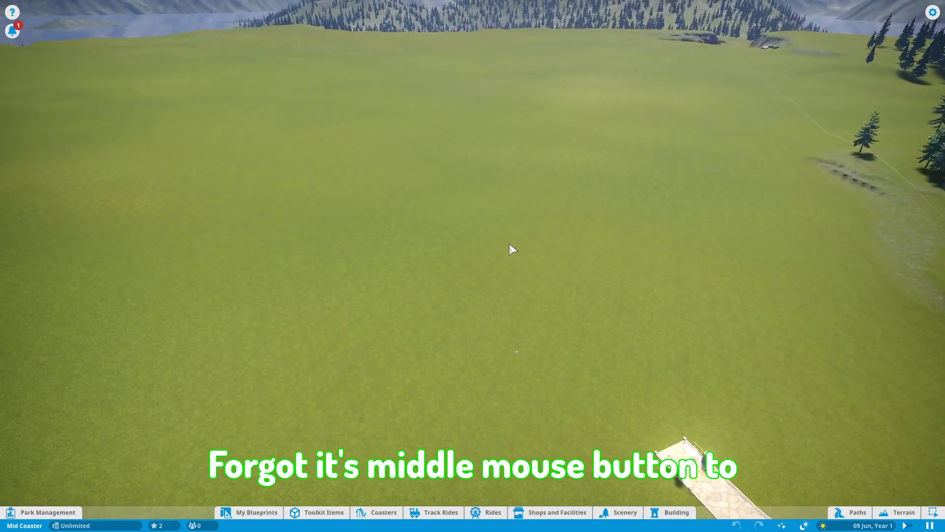
Choose the Infinite Typhoon from the coaster rides list to place its station.
left_click(378, 512)
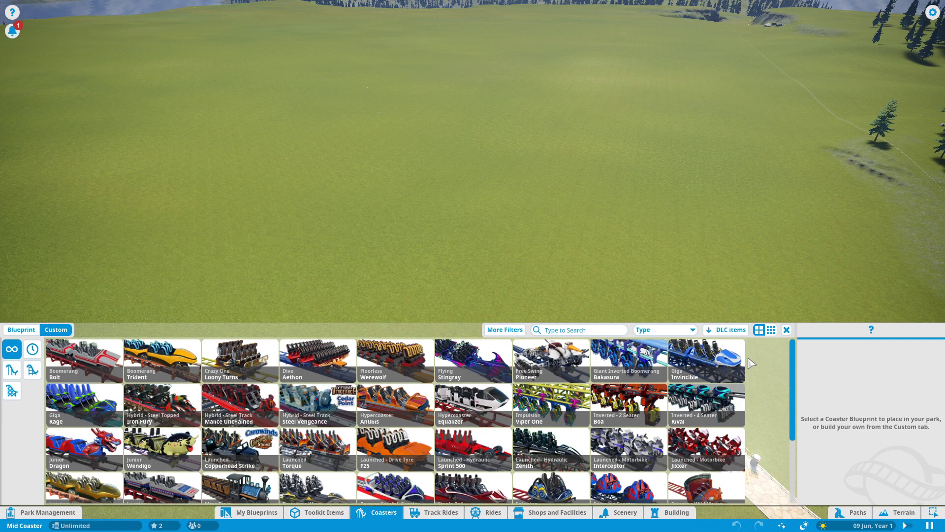
scroll(751, 361, "down", 1)
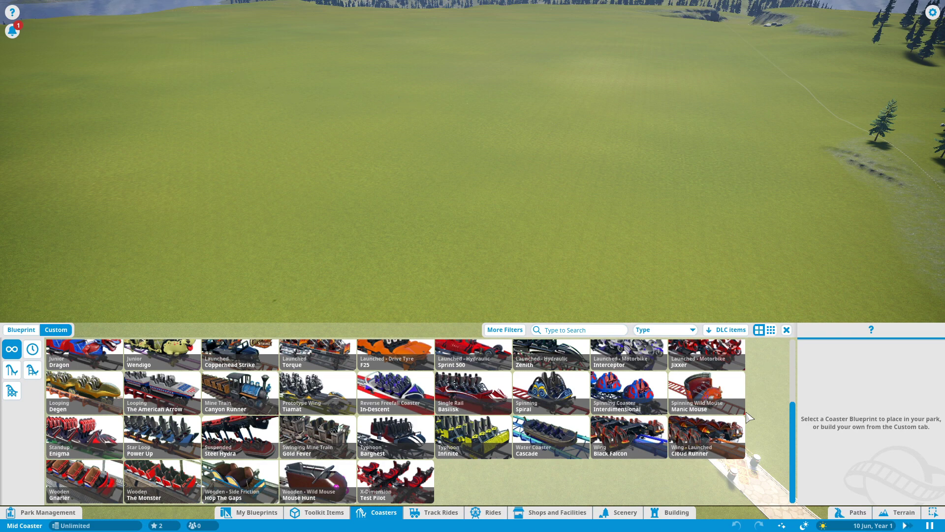
left_click(473, 437)
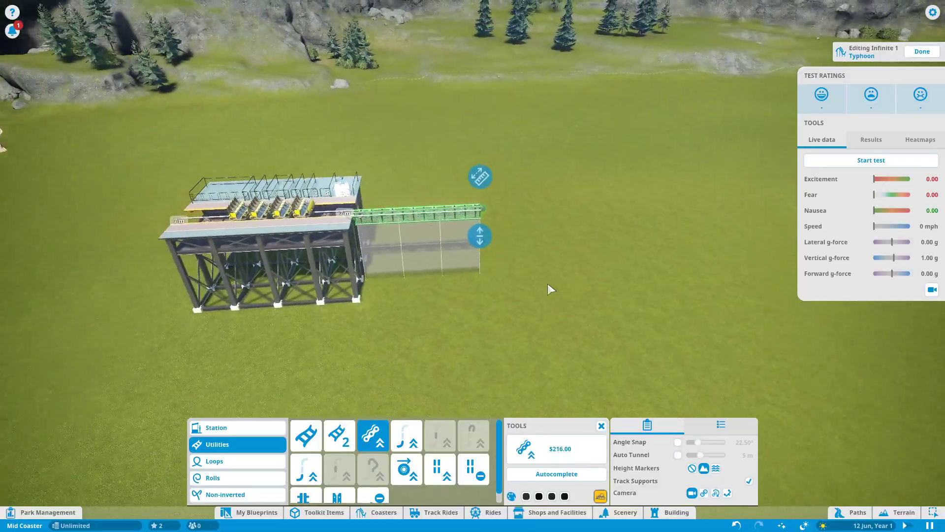
scroll(547, 283, "up", 5)
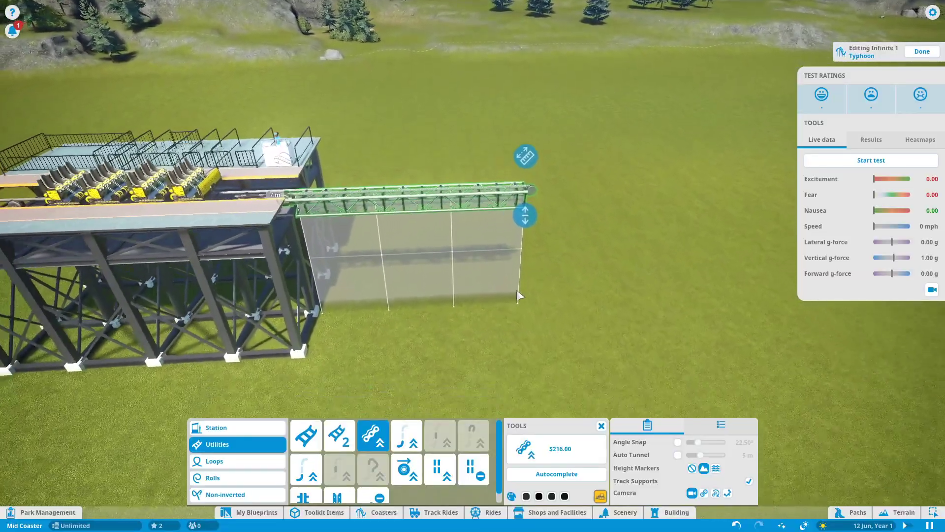
Shorten the first track piece to 7 metres, then add a curved drop and a flat piece.
left_click_drag(527, 196, 407, 173)
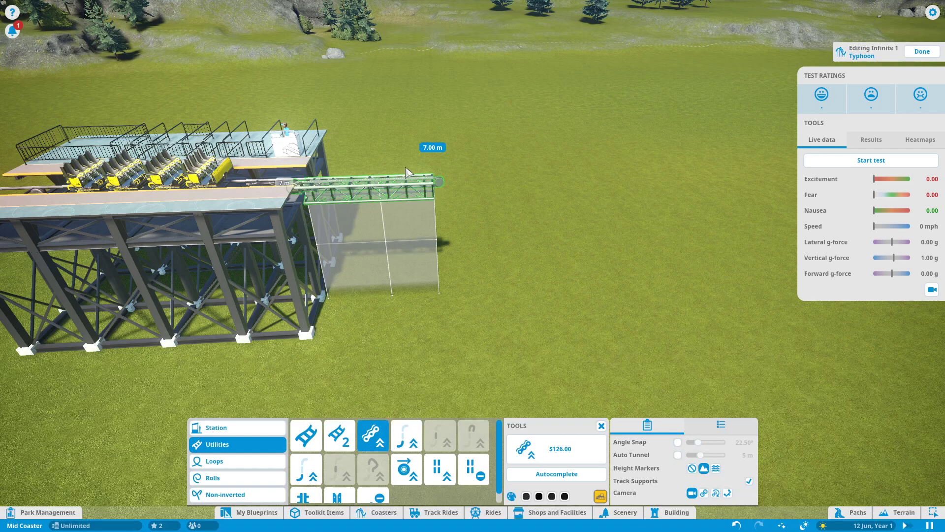
middle_click(427, 173)
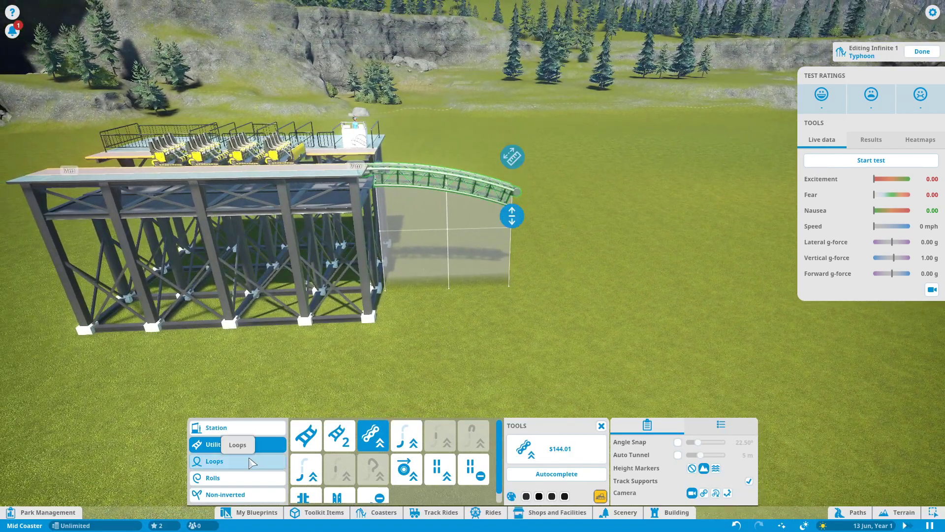
middle_click(467, 203)
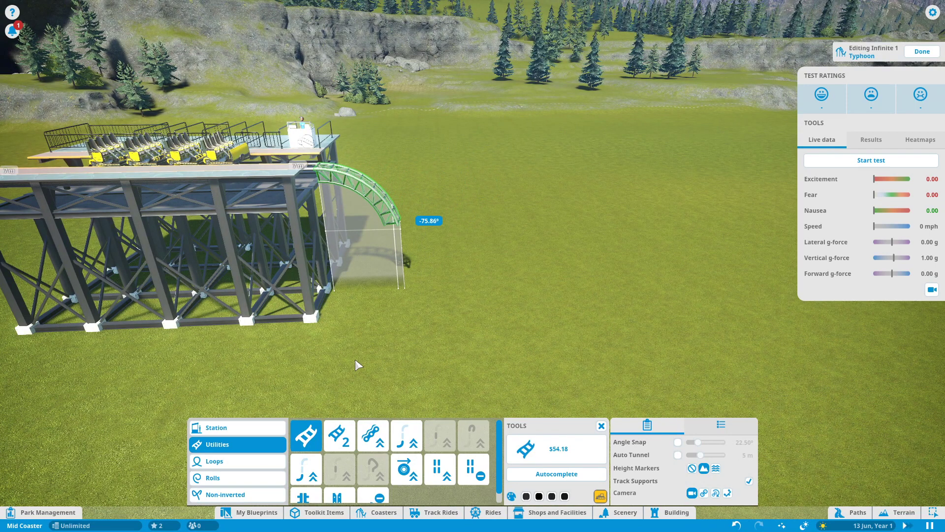
left_click(447, 285)
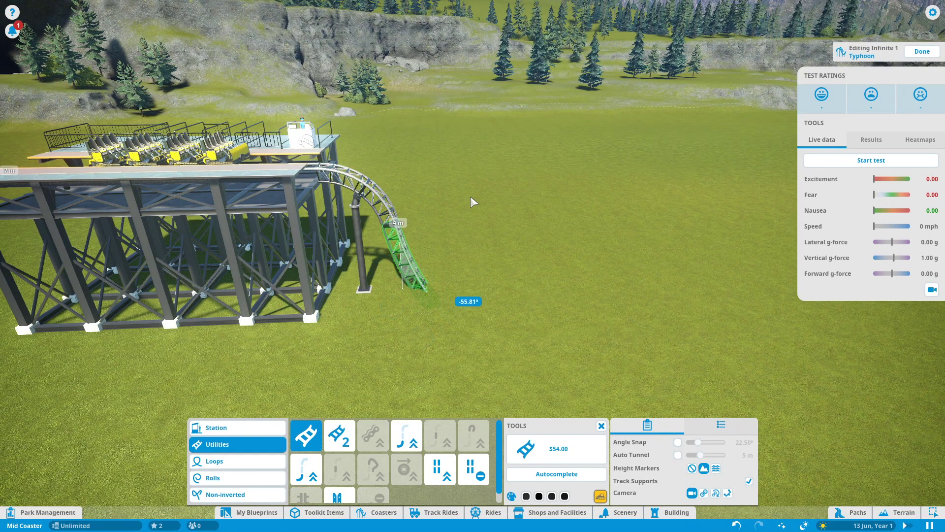
left_click(596, 257)
Raise the next piece into a tall, steep climbing lift and place it.
key("q")
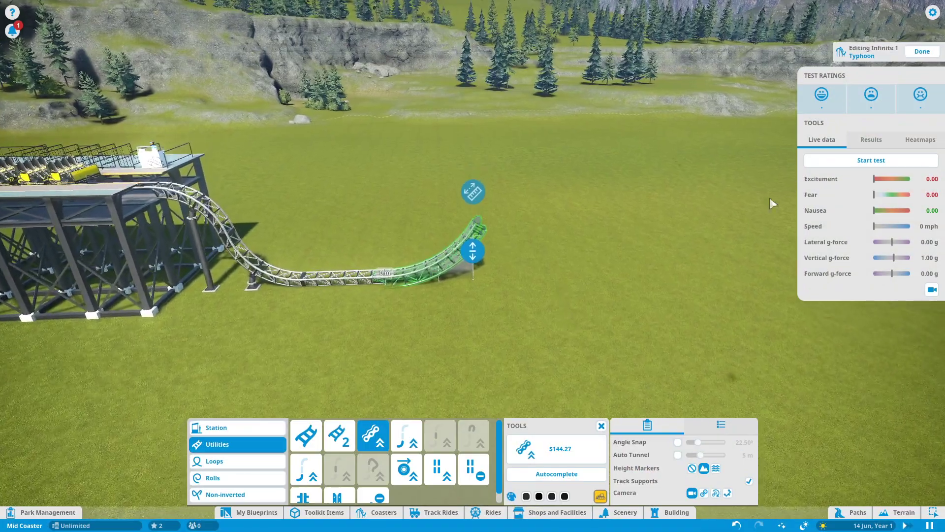
key("Up")
key("Up")
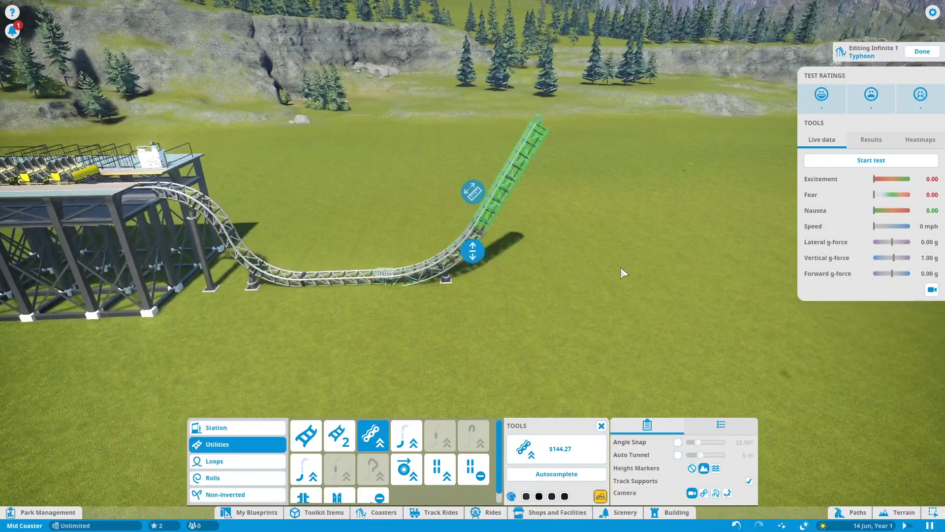
key("q")
key("Up")
key("Up")
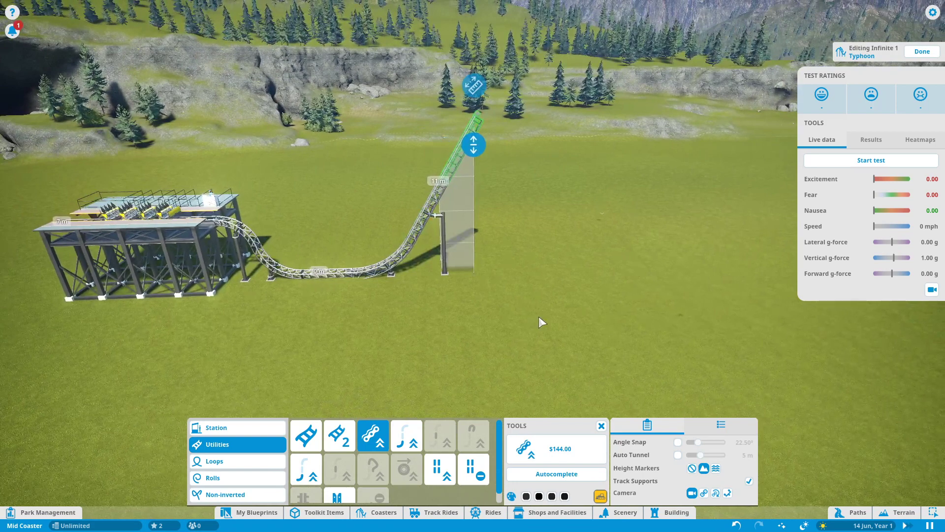
key("Up")
scroll(538, 317, "up", 2)
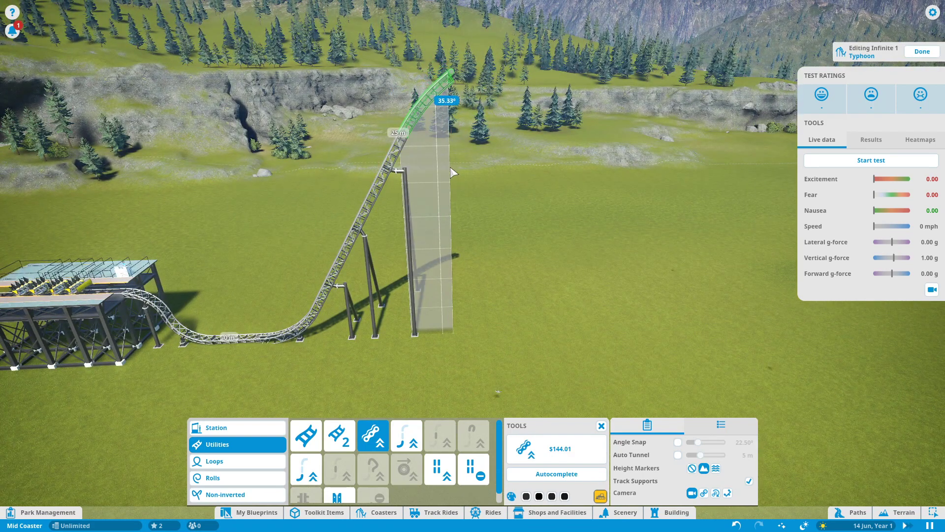
left_click(452, 180)
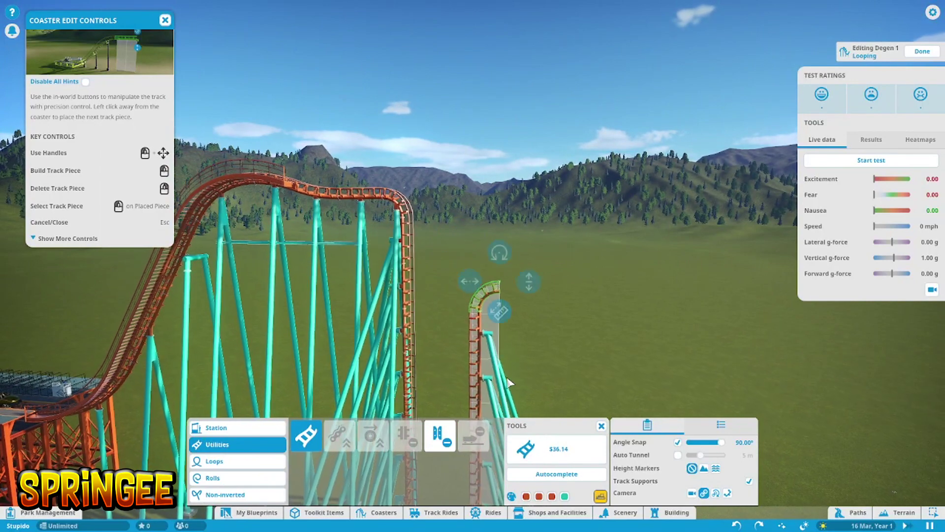
Bend the next track piece sideways and close the track smoothing tools.
mouse_move(503, 270)
left_mouse_down()
mouse_move(492, 295)
mouse_move(538, 370)
left_mouse_up()
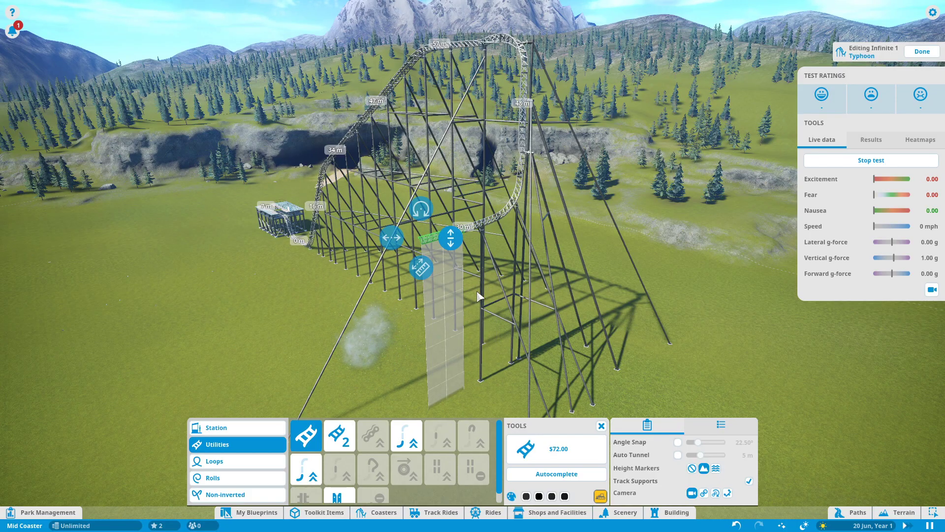
left_click_drag(489, 286, 515, 244)
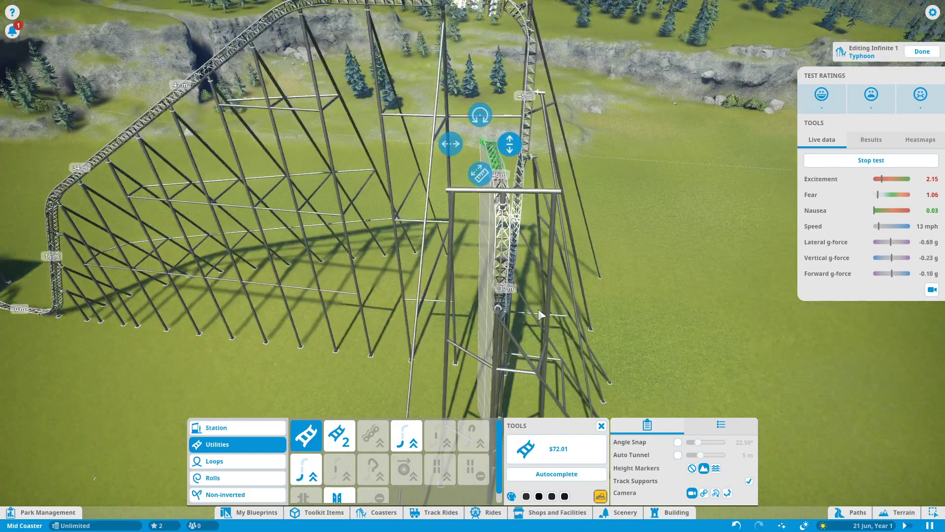
left_click_drag(515, 284, 436, 233)
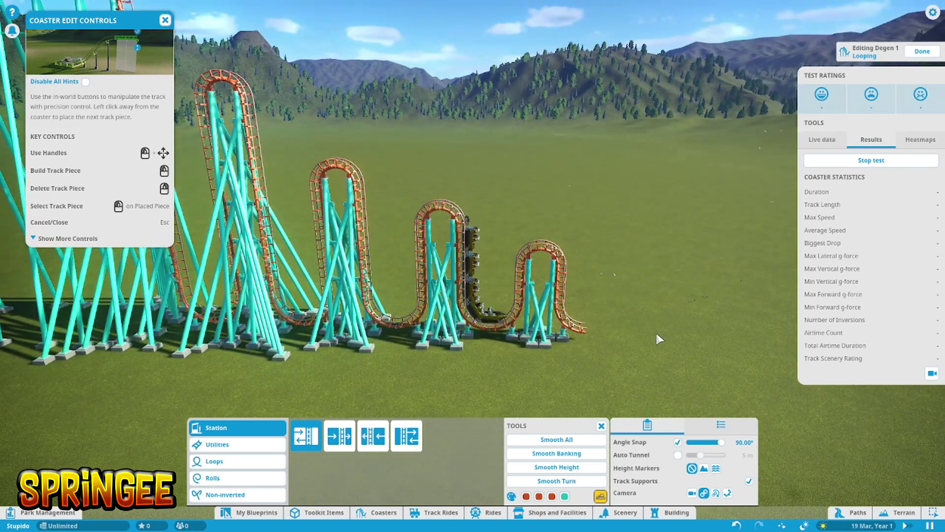
left_click(603, 426)
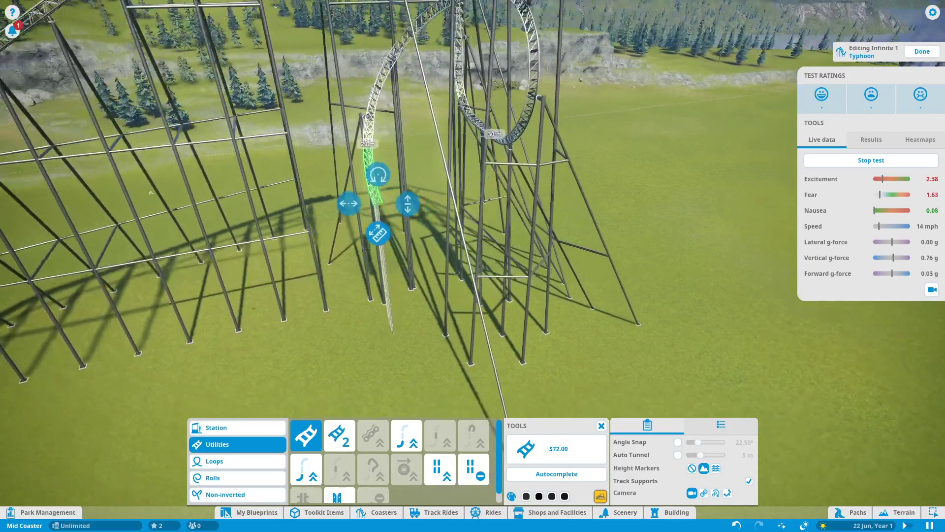
middle_click(302, 159)
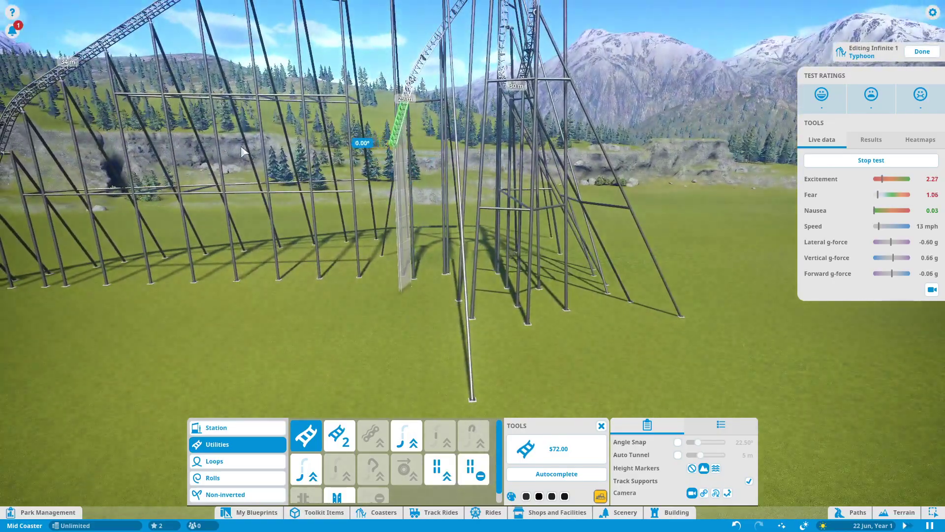
scroll(341, 235, "down", 5)
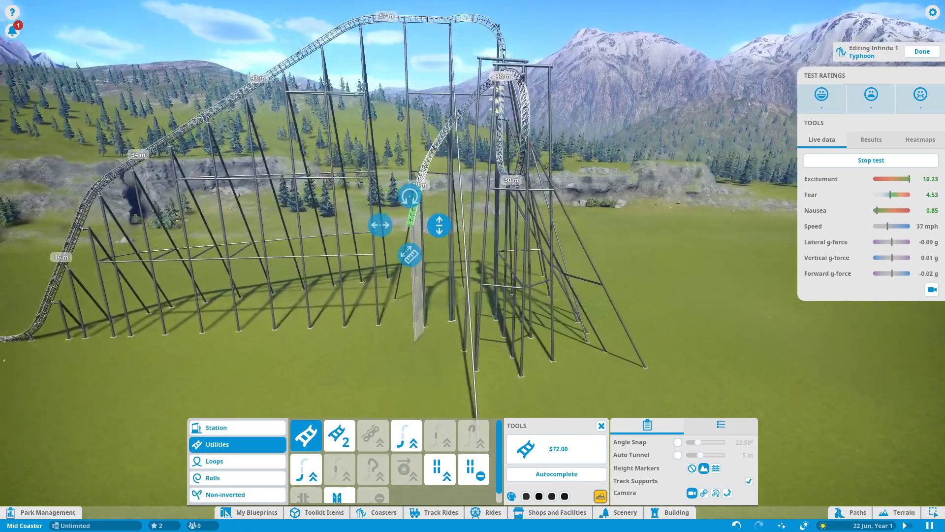
Stretch the new straight piece longer at the top of the lift.
key("e")
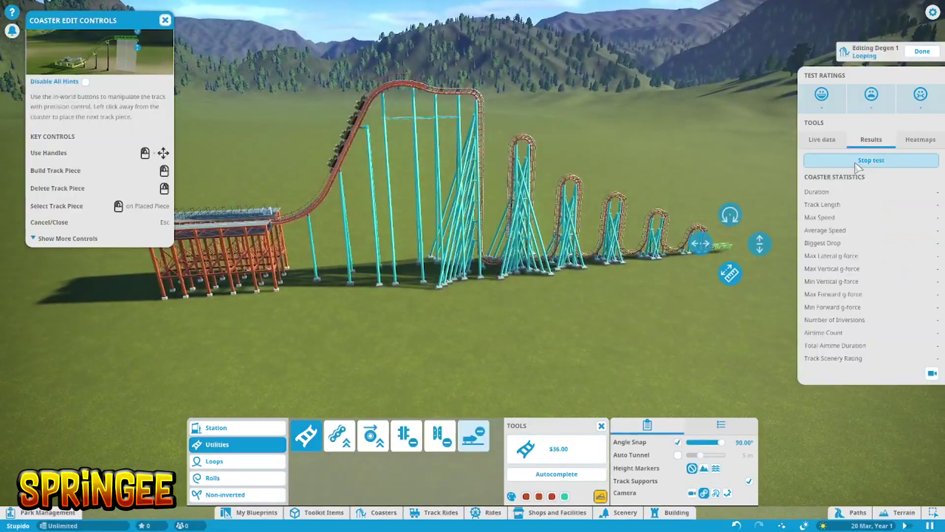
key("e")
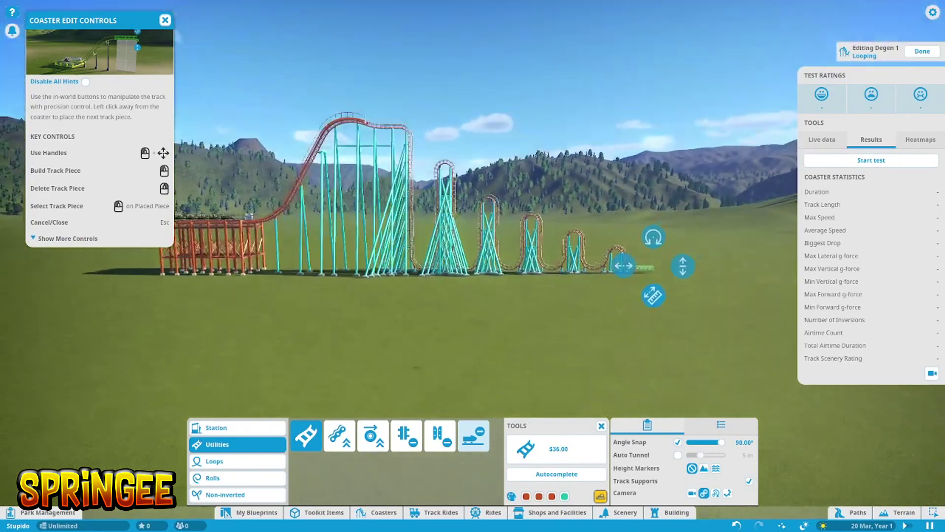
key("e")
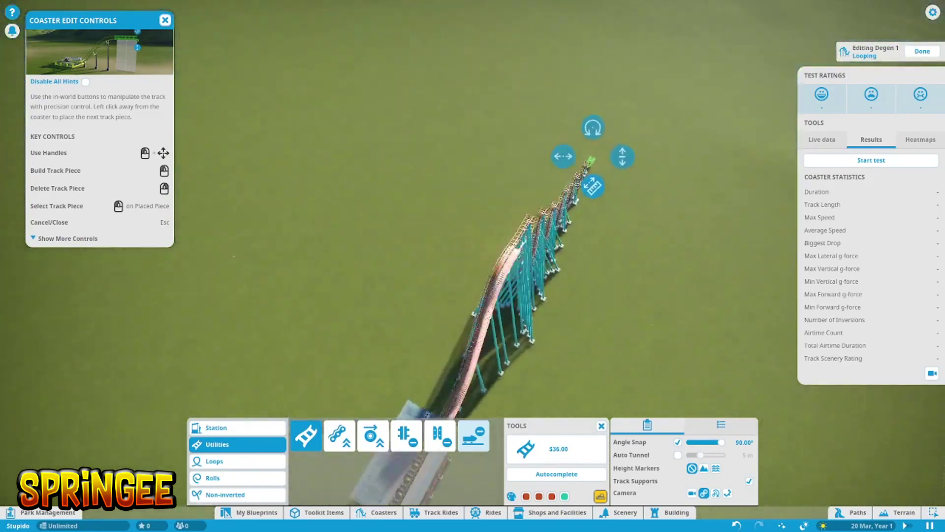
key("e")
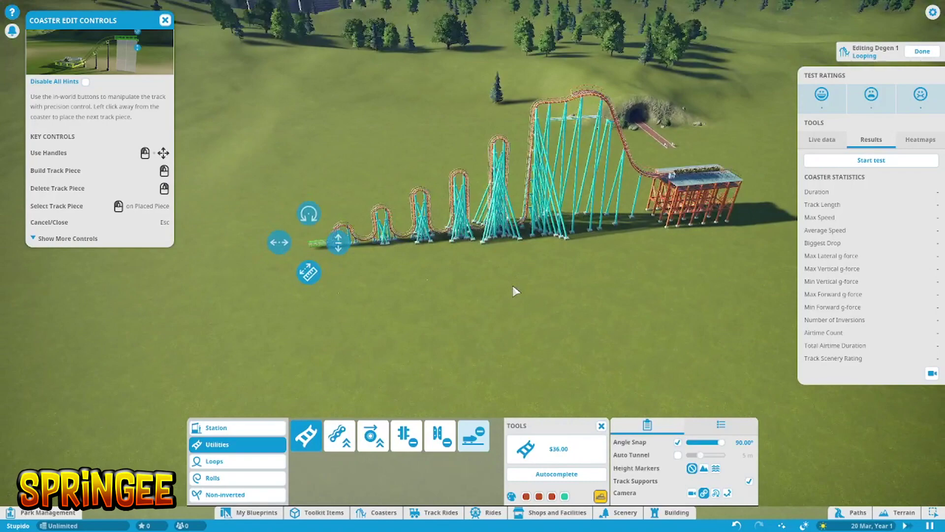
key("e")
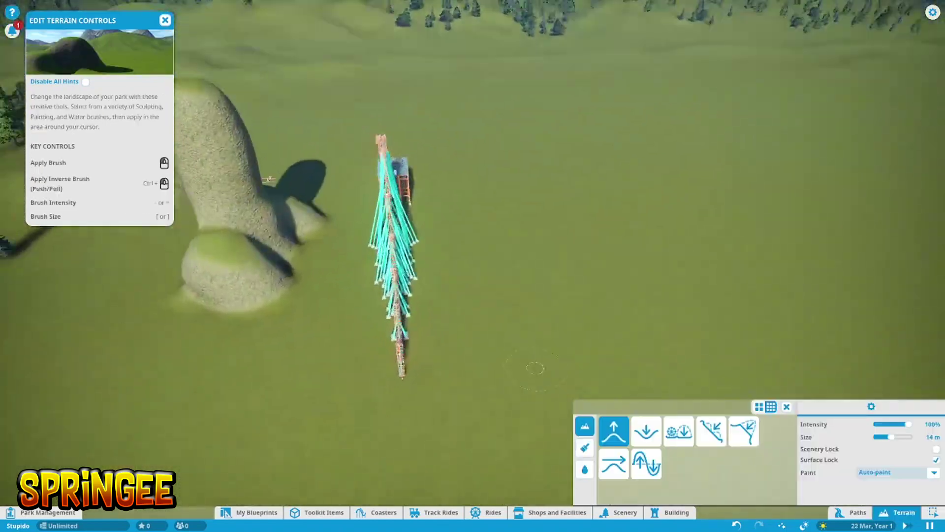
scroll(469, 369, "up", 3)
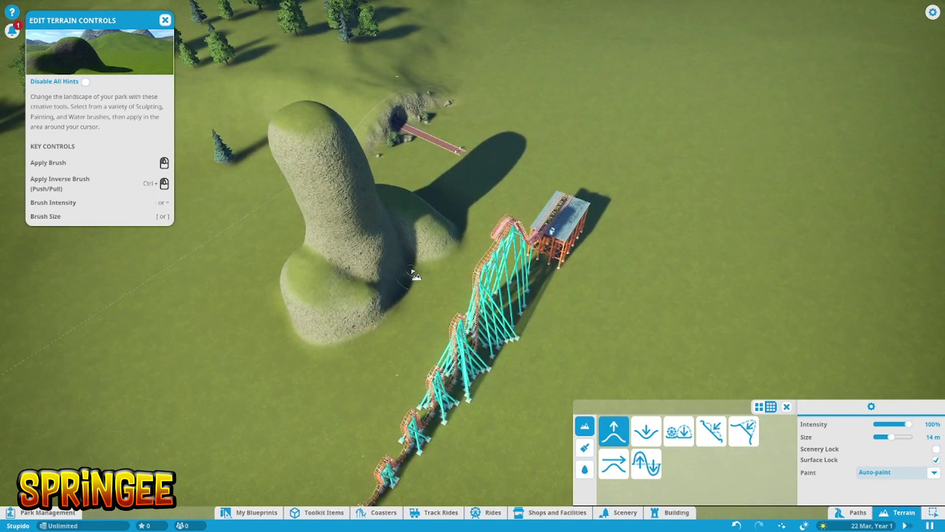
key("e")
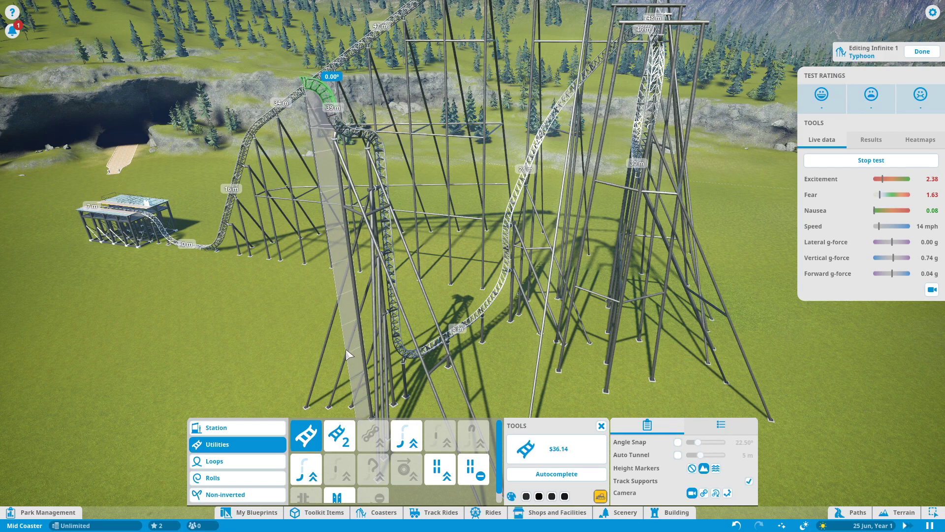
key("e")
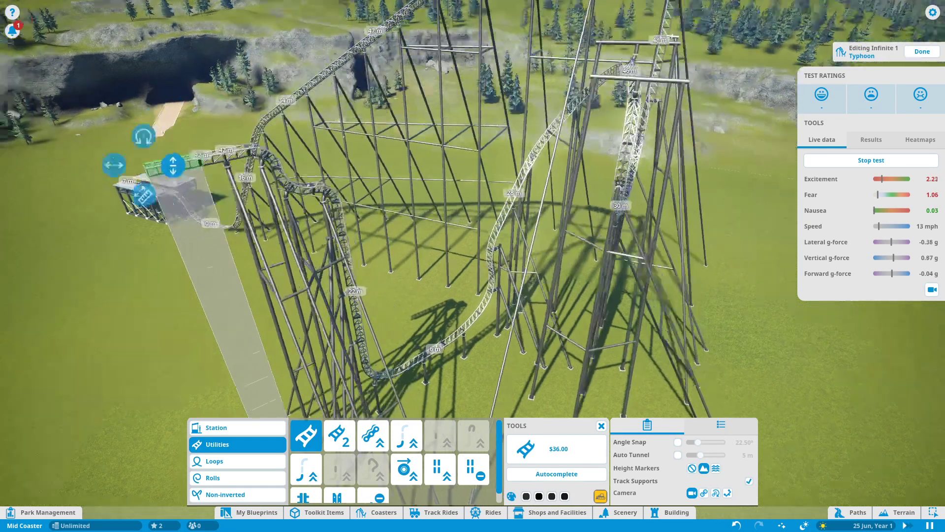
scroll(431, 251, "down", 3)
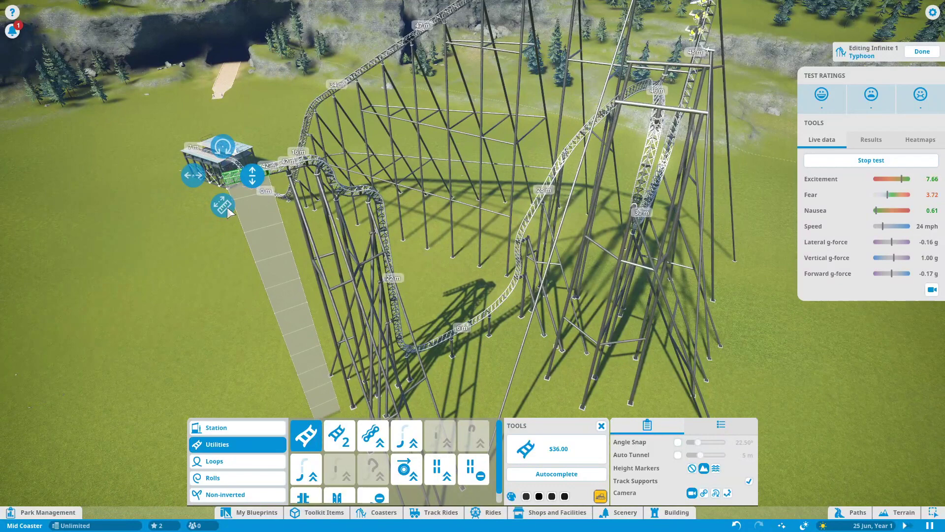
left_click_drag(224, 205, 69, 216)
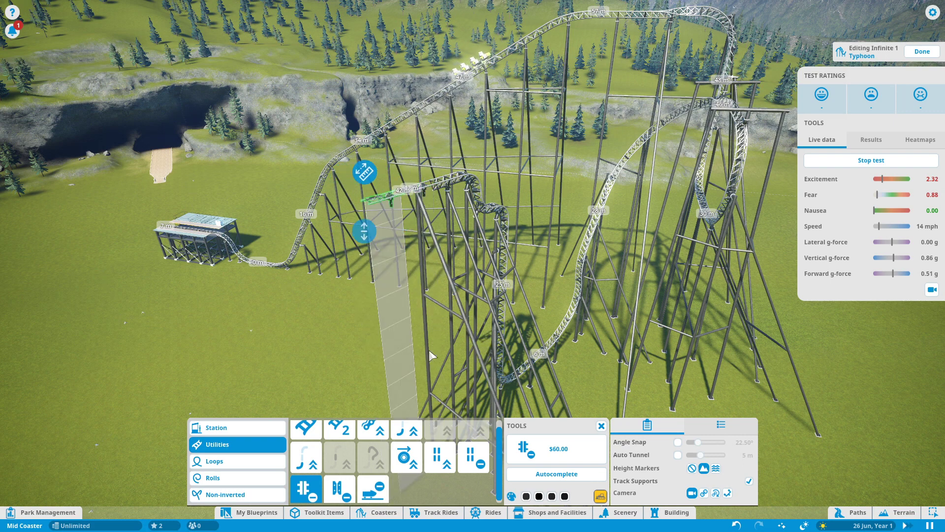
scroll(429, 349, "up", 2)
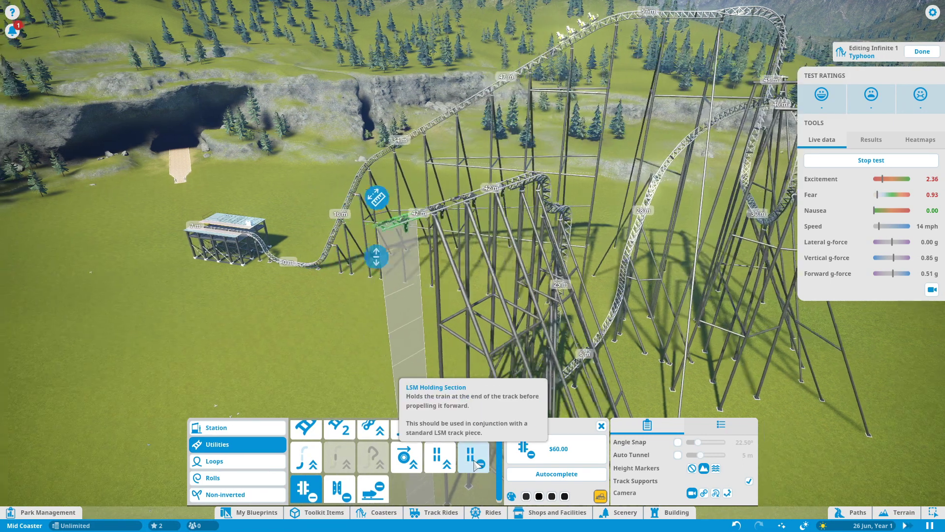
Choose the LSM Holding Section from the Utilities pieces for the track end.
left_click(477, 458)
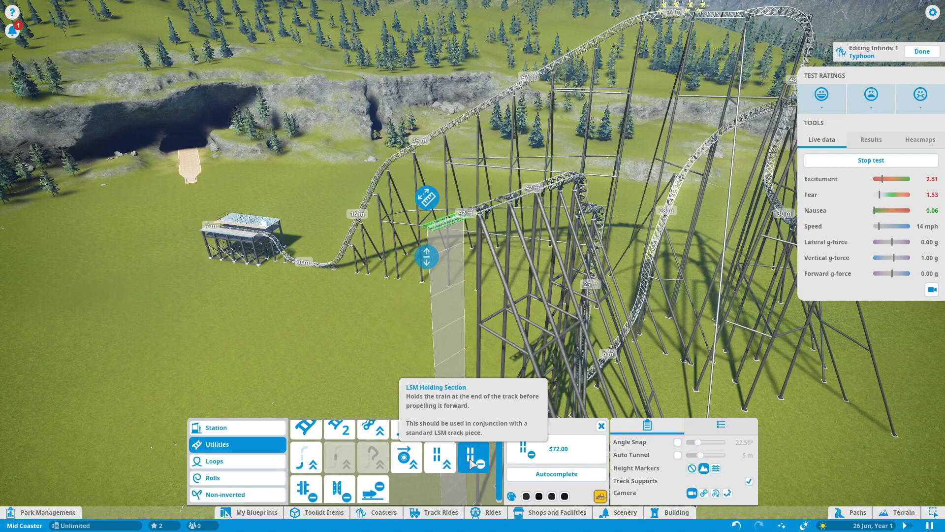
middle_click(509, 286)
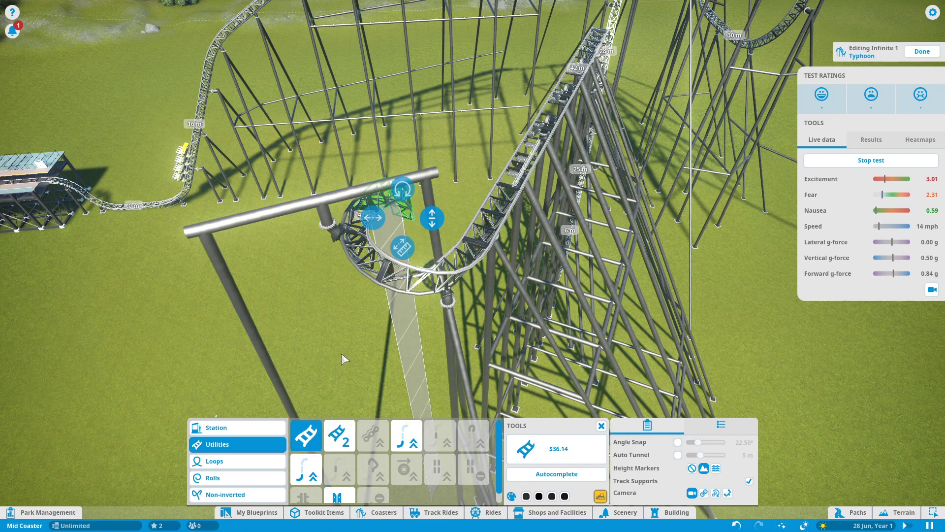
Place a curved track piece between the tall supports and watch the test train.
middle_click(342, 354)
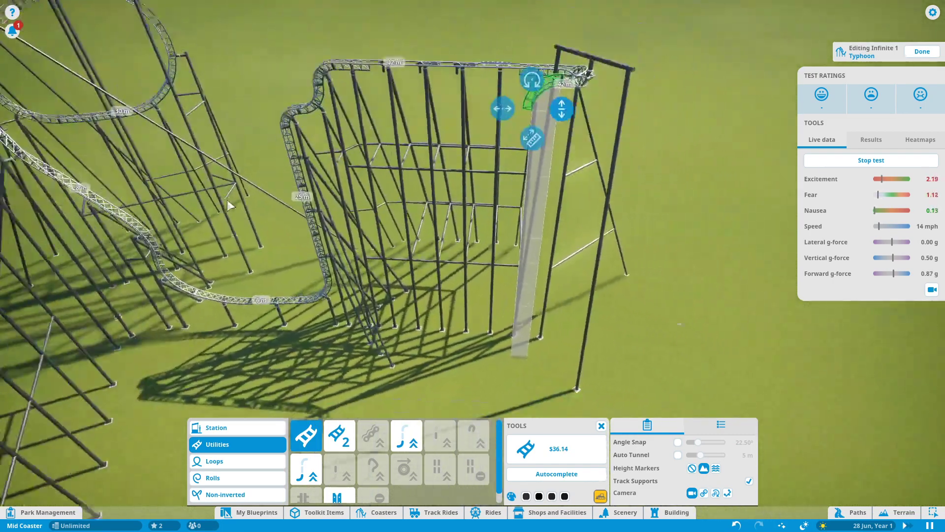
left_click_drag(227, 200, 519, 147)
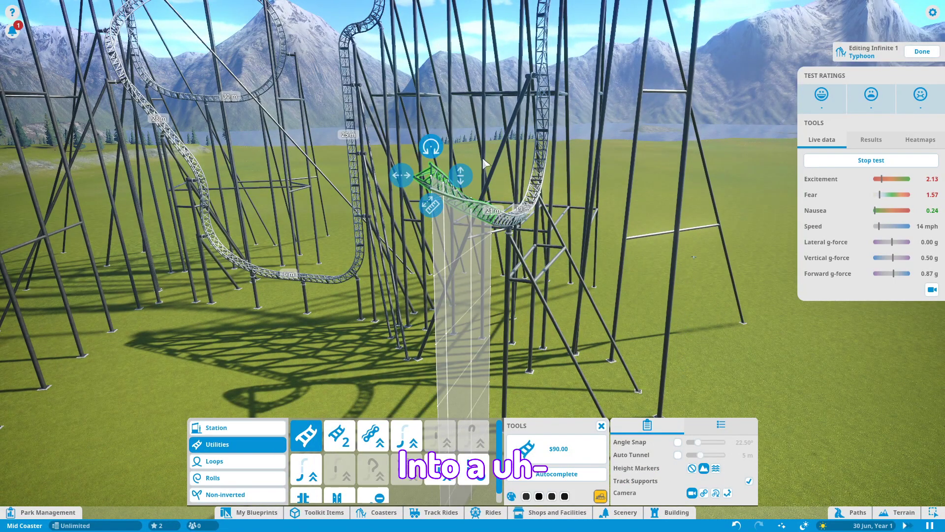
left_click(393, 214)
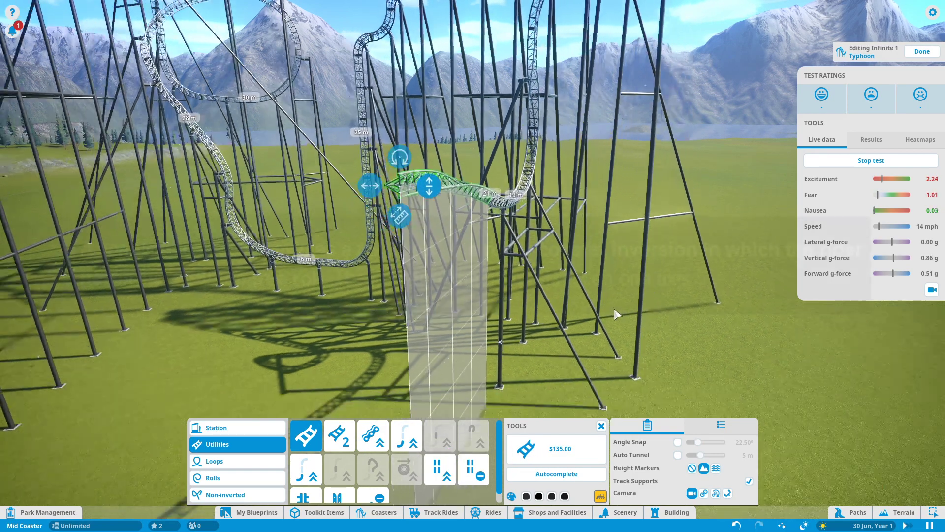
left_click_drag(423, 230, 622, 323)
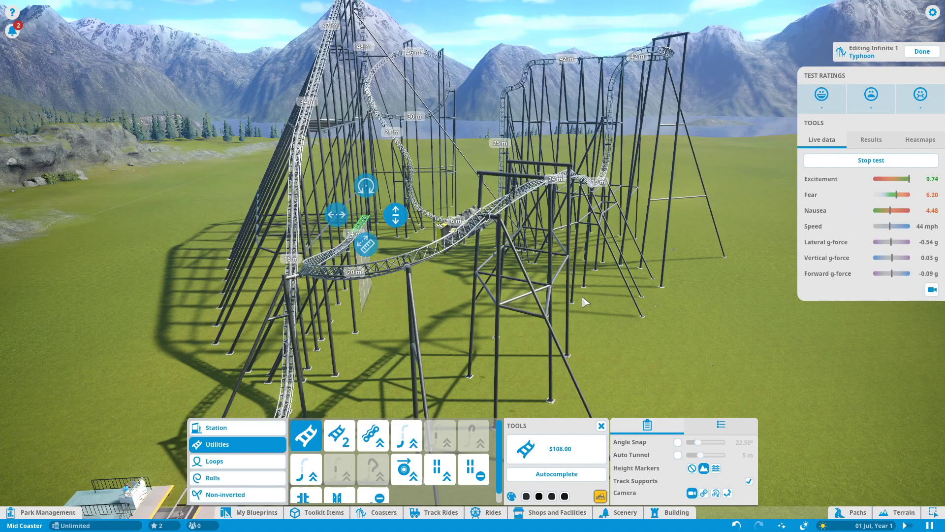
scroll(445, 275, "up", 3)
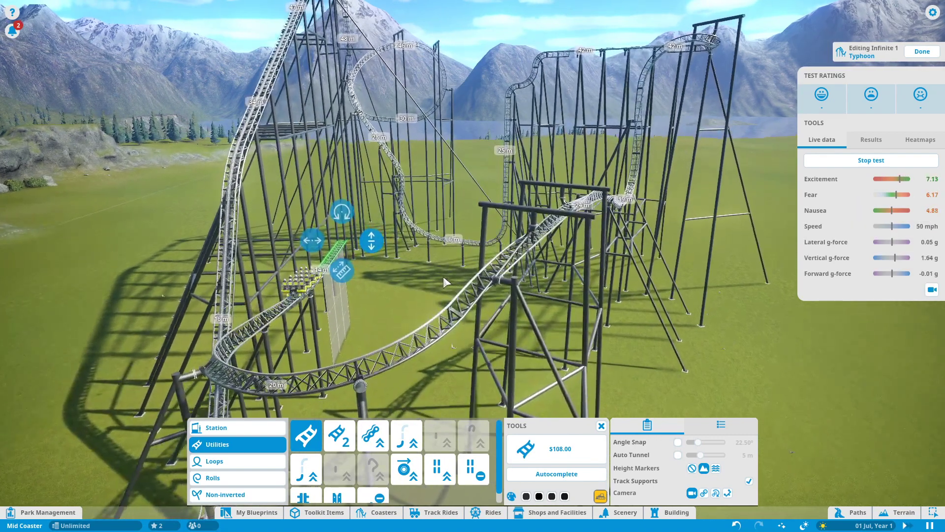
middle_click(439, 272)
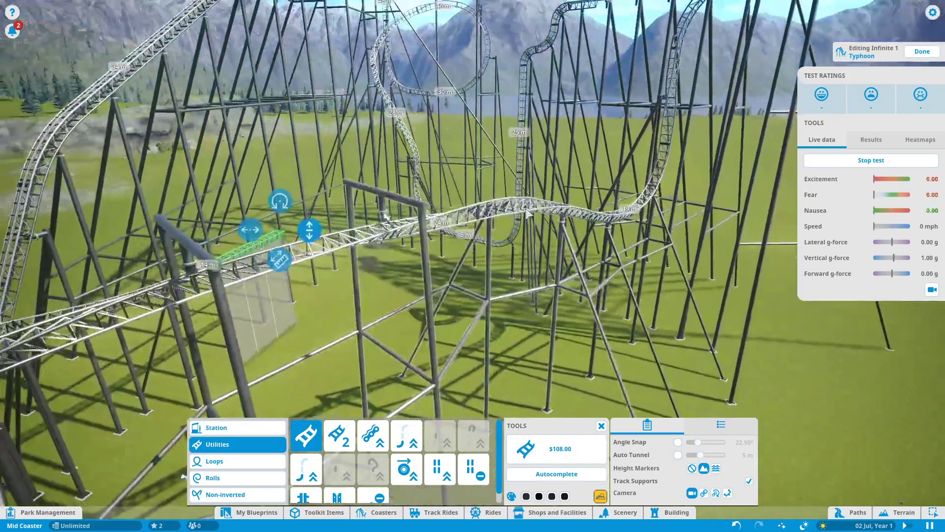
left_click_drag(531, 212, 508, 289)
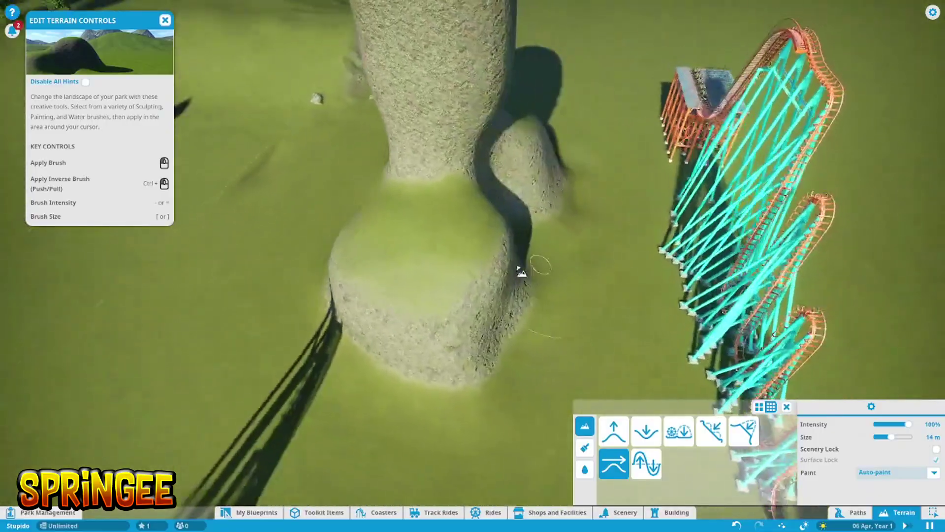
left_click_drag(521, 271, 493, 275)
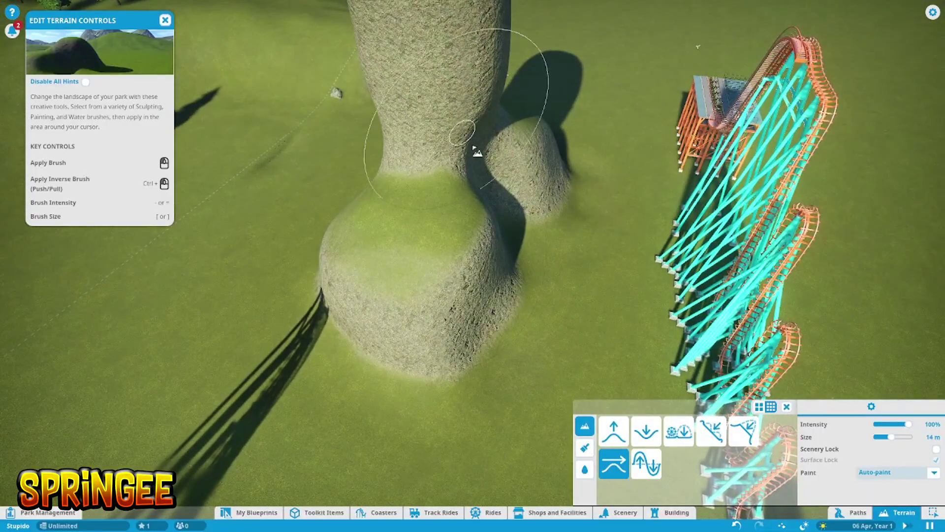
left_click_drag(471, 110, 495, 168)
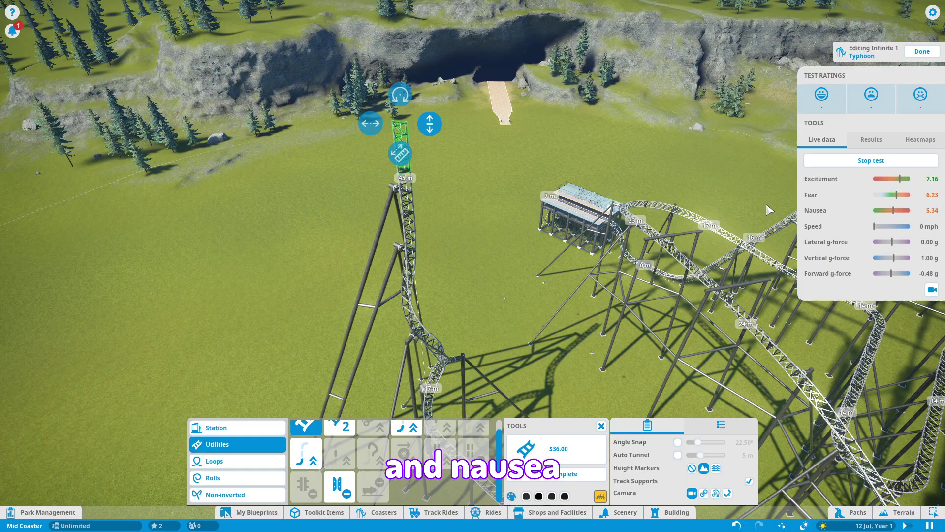
left_click_drag(767, 204, 472, 221)
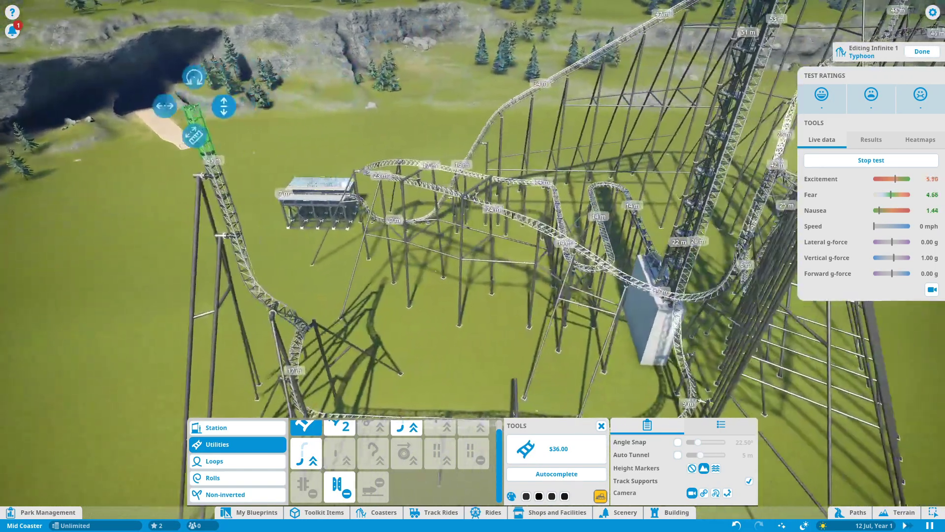
mouse_move(665, 221)
left_mouse_down()
mouse_move(580, 254)
mouse_move(376, 243)
mouse_move(473, 266)
mouse_move(414, 310)
left_mouse_up()
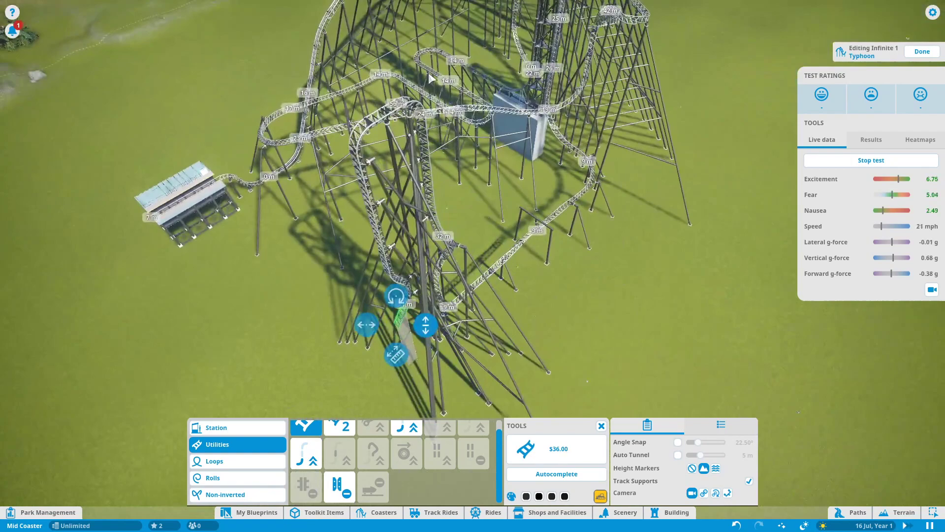
left_click_drag(576, 224, 477, 266)
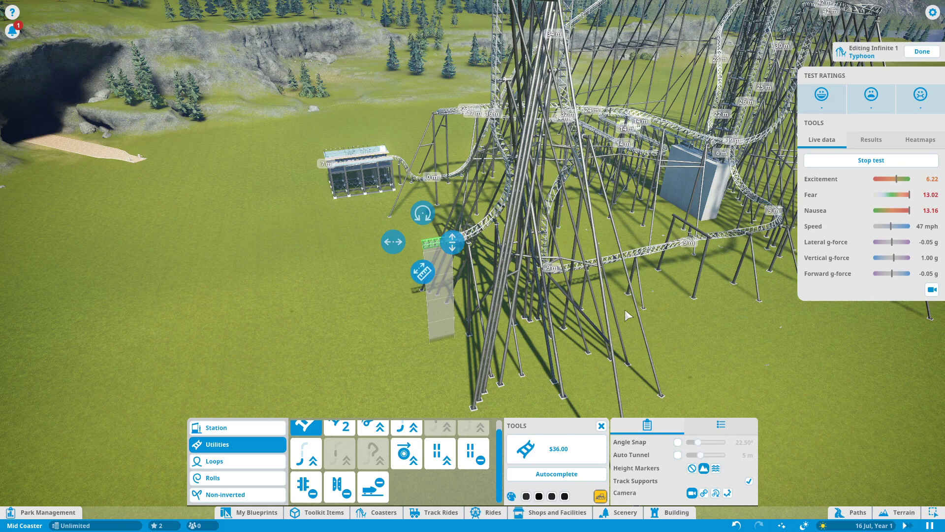
Review the closed circuit and close the Infinite 1 ride information window.
left_click_drag(625, 309, 650, 325)
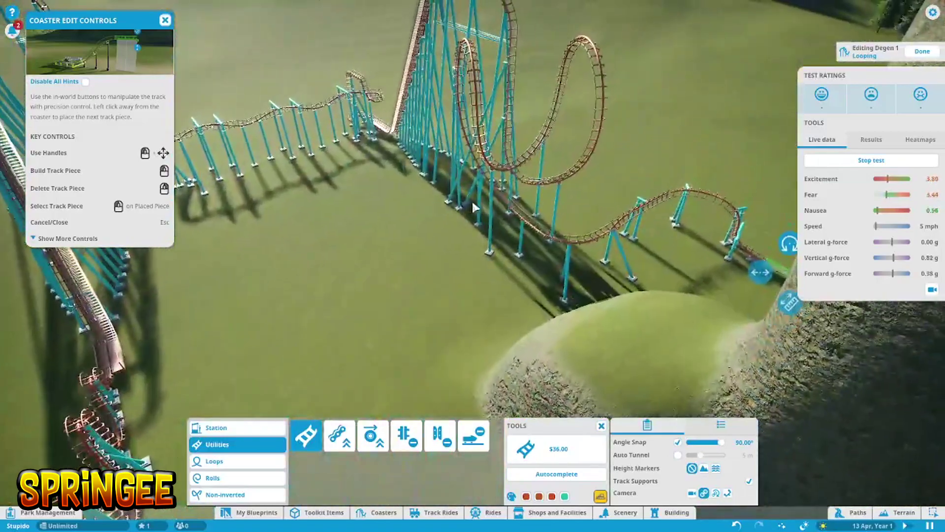
left_click_drag(472, 200, 517, 296)
scroll(441, 205, "up", 4)
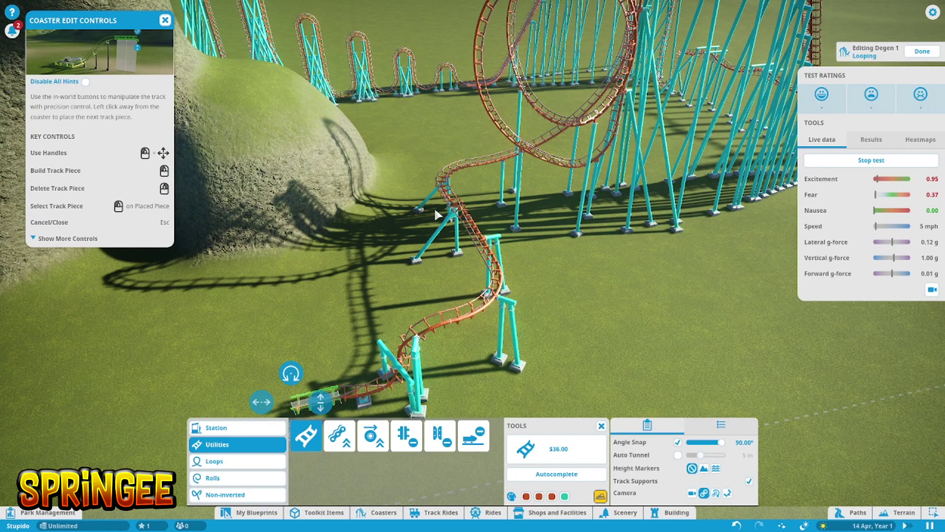
scroll(476, 235, "up", 2)
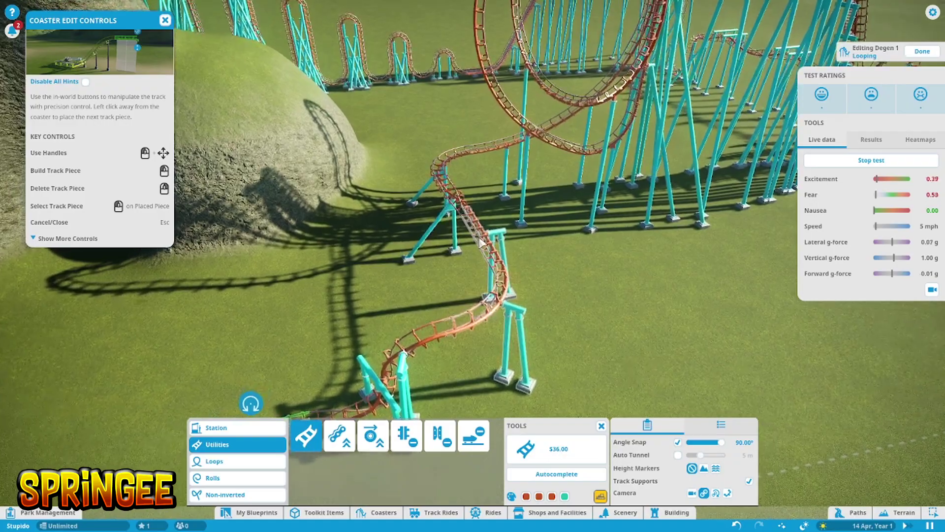
middle_click(482, 235)
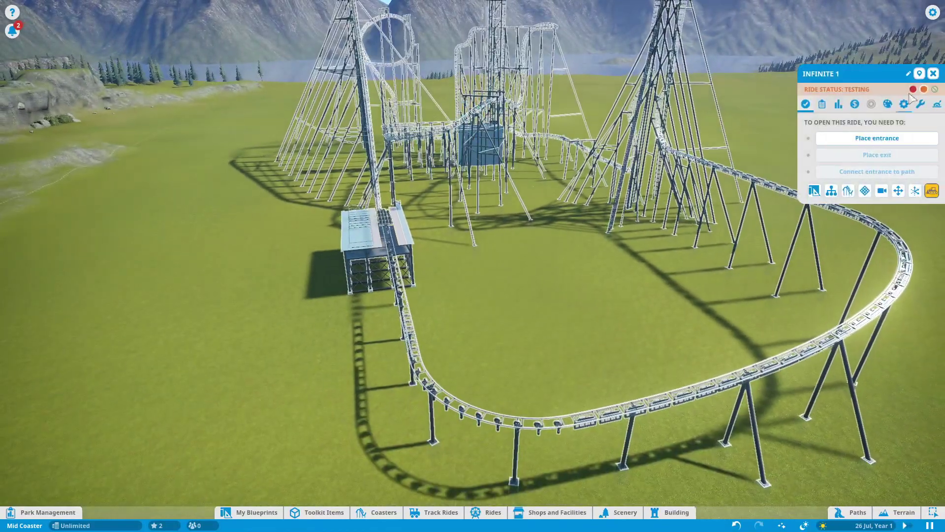
left_click(934, 74)
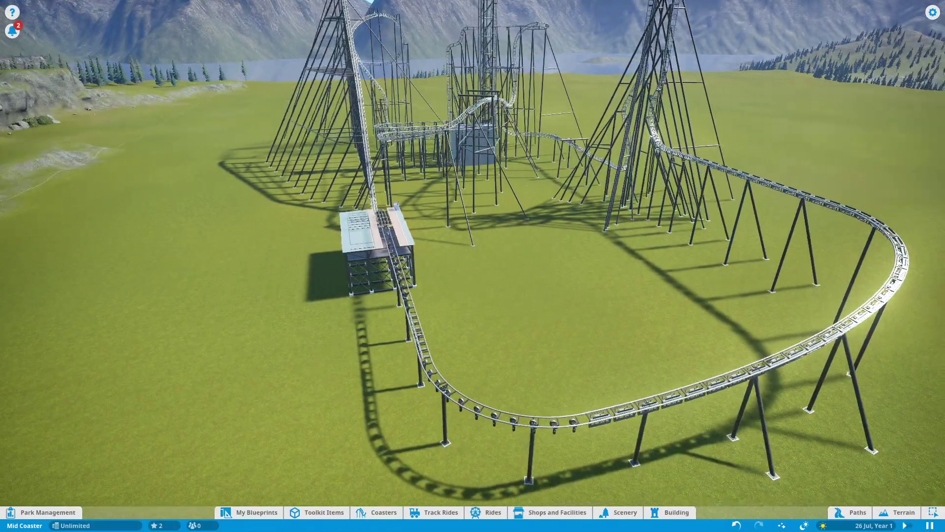
key("e")
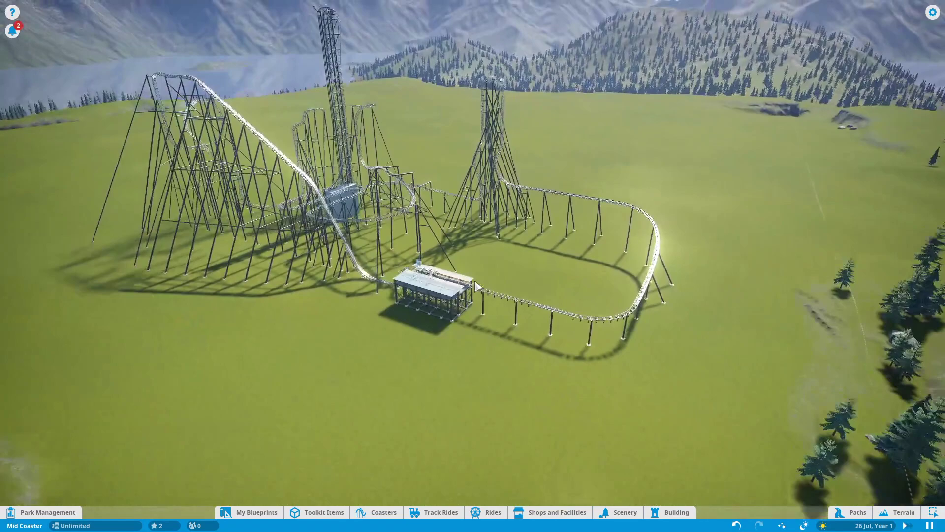
scroll(475, 281, "up", 3)
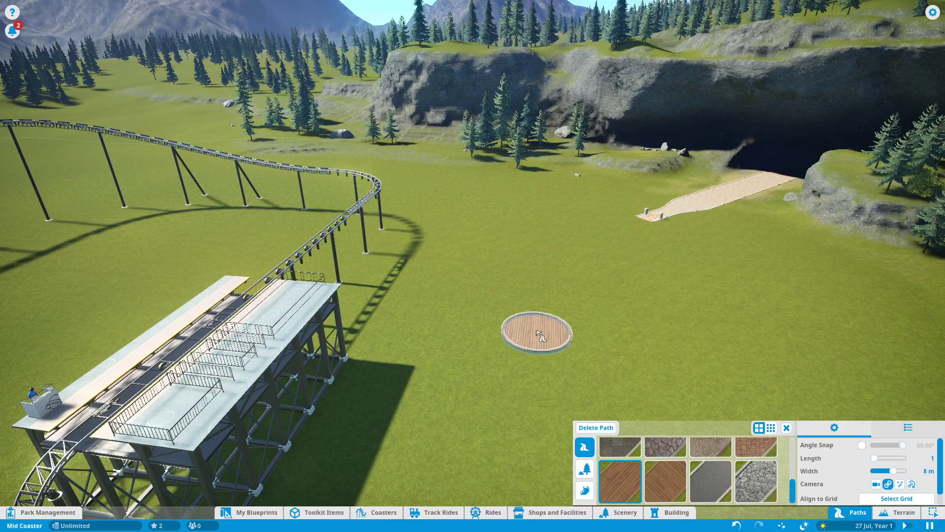
Tilt the unfinished track end piece to a 60° slope.
key("e")
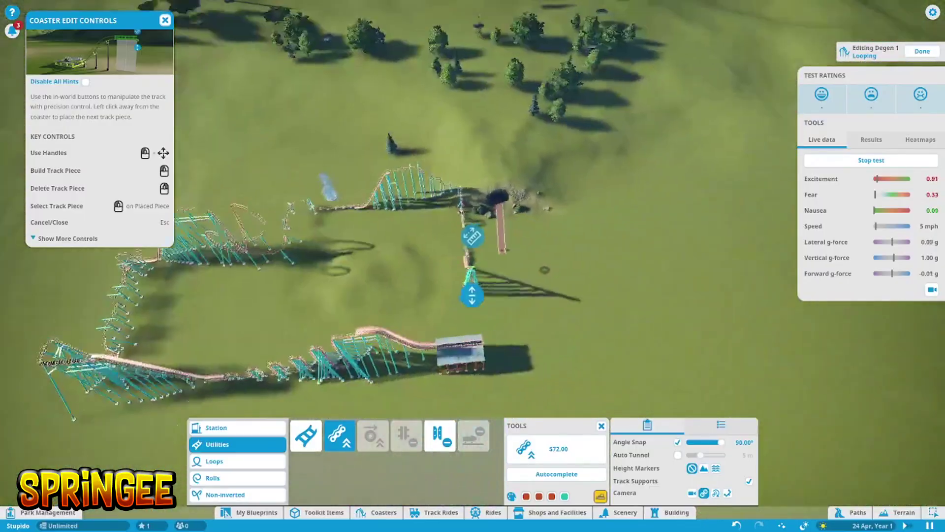
key("e")
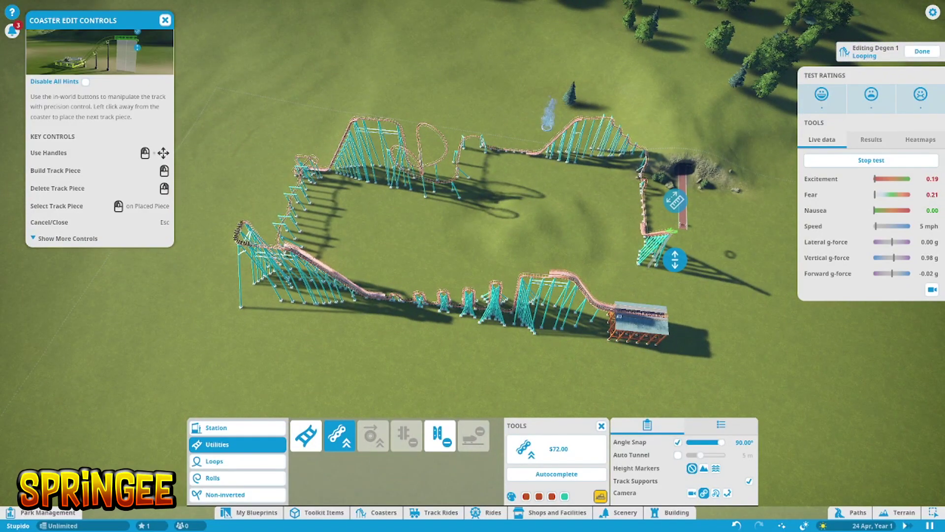
key("e")
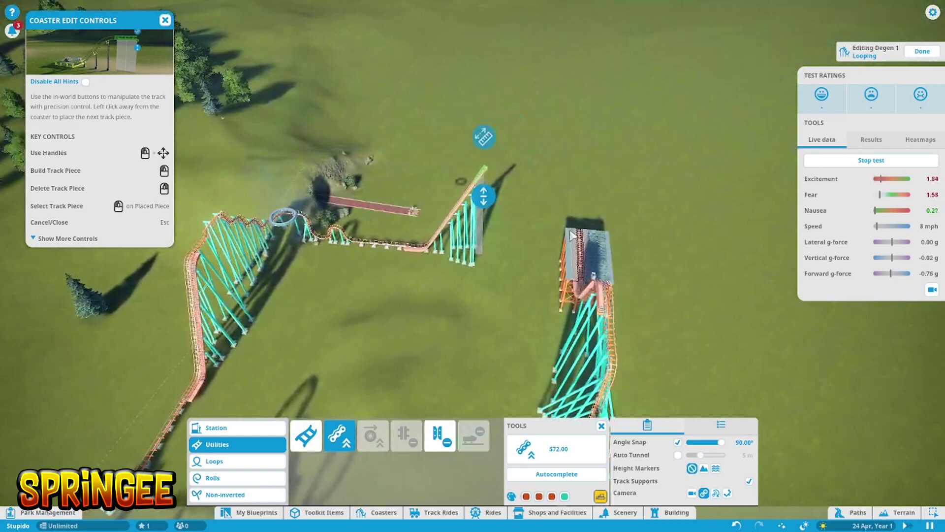
scroll(572, 235, "up", 6)
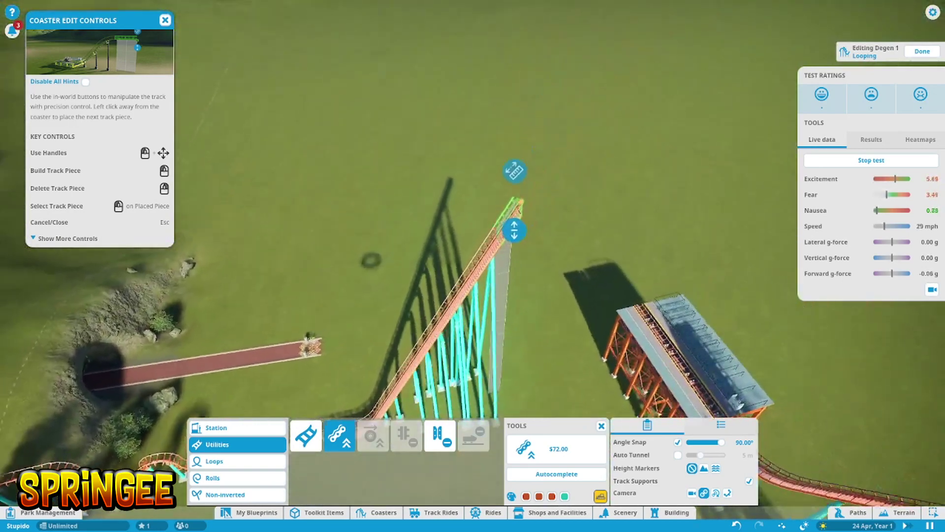
left_click_drag(514, 232, 479, 310)
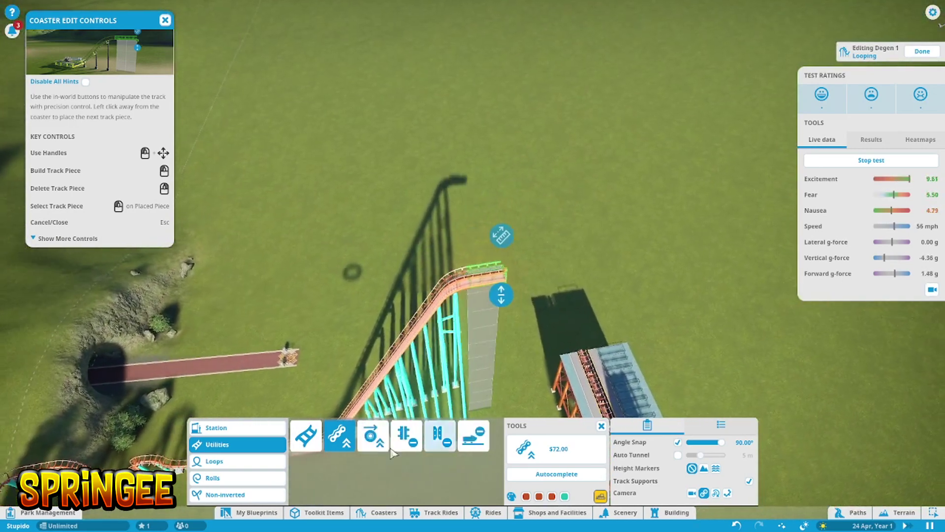
key("e")
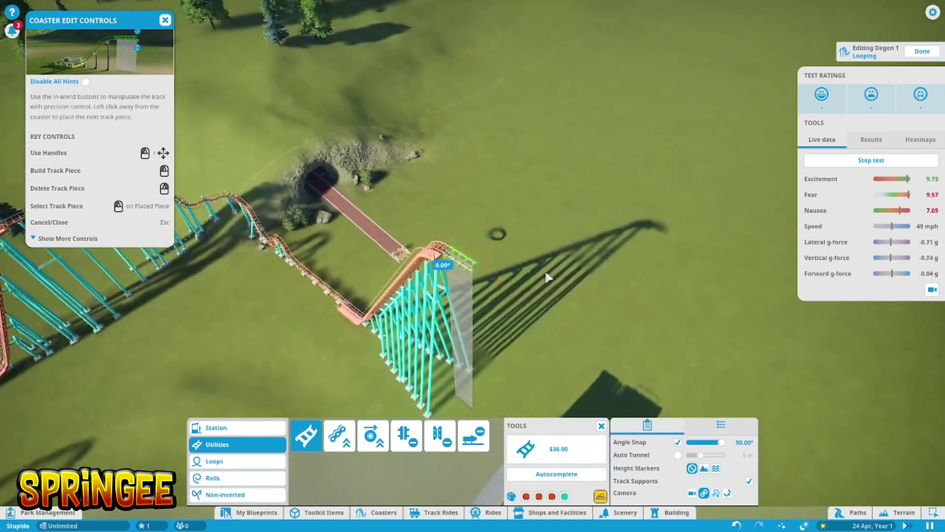
key("e")
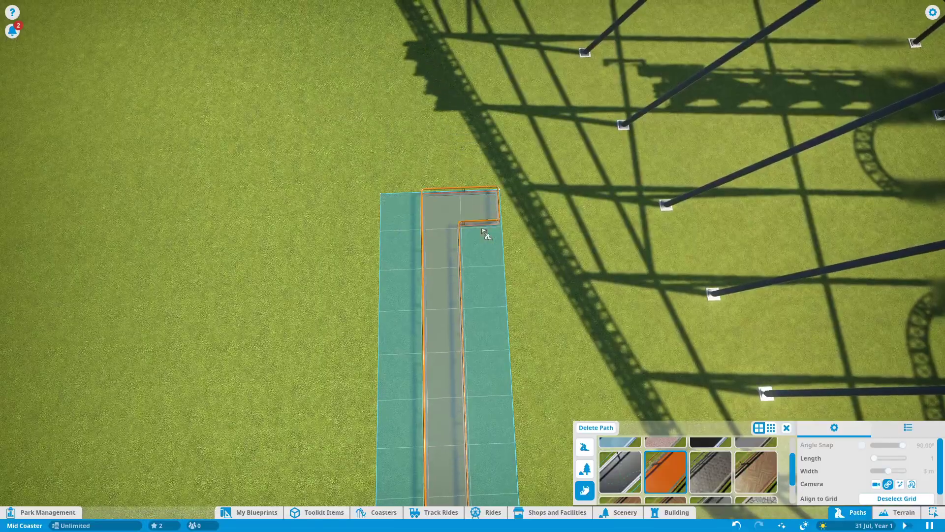
Pan along the zigzag queue maze and swing the view to its other side.
key("w")
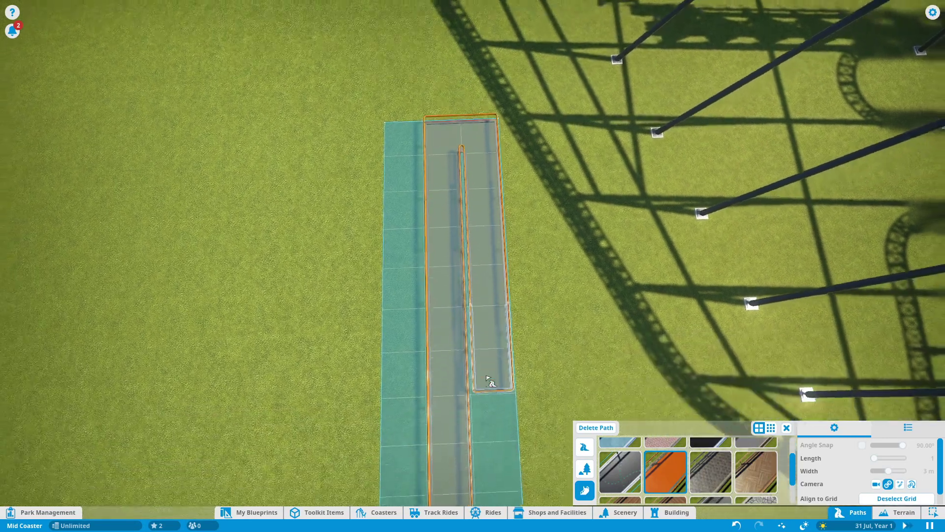
key("w")
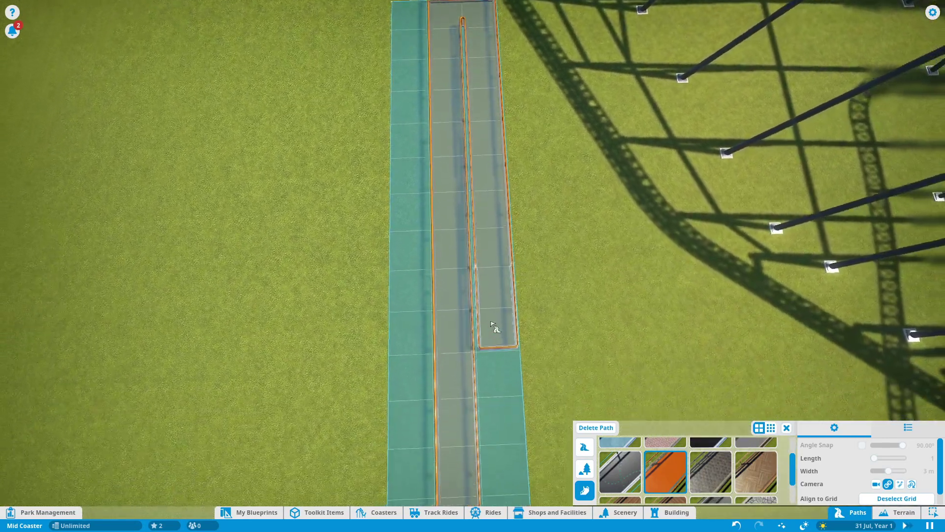
key("w")
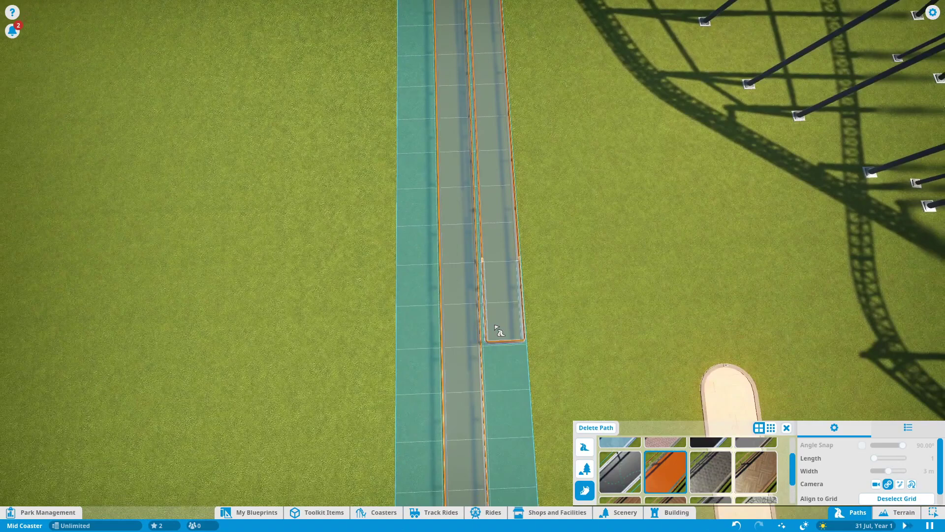
scroll(497, 326, "up", 1)
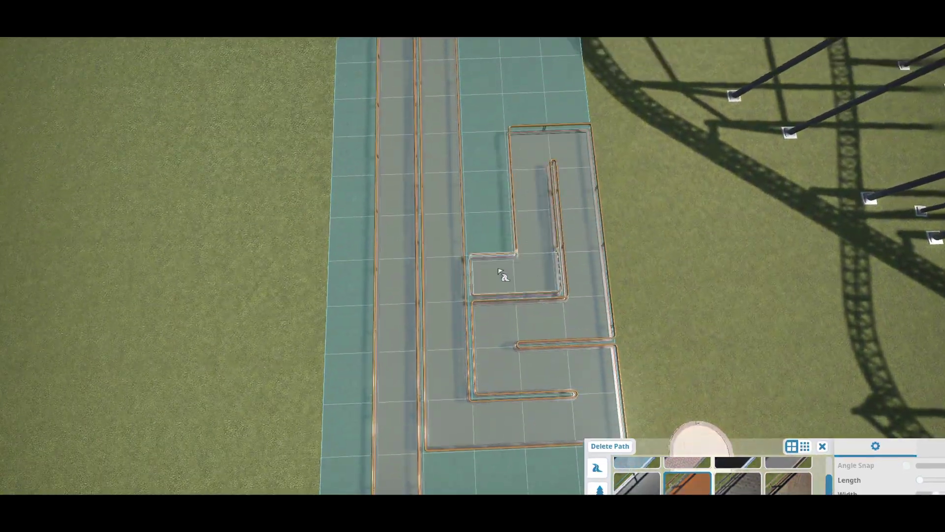
key("w")
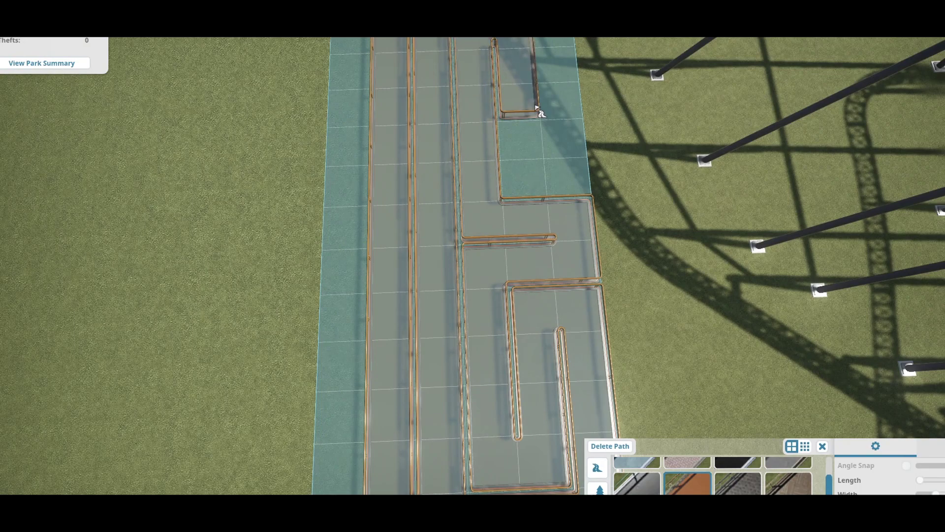
key("q")
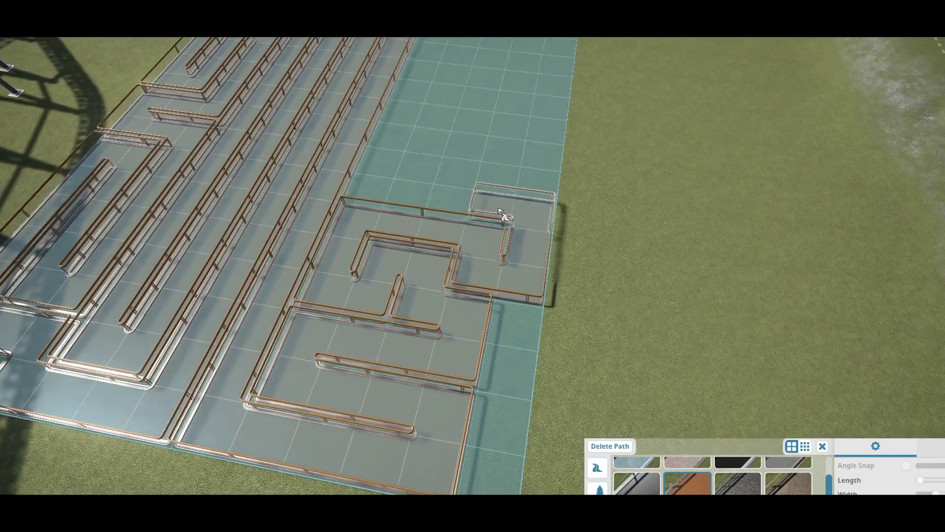
Place another queue path tile and open the ride's maintenance settings.
left_click(503, 214)
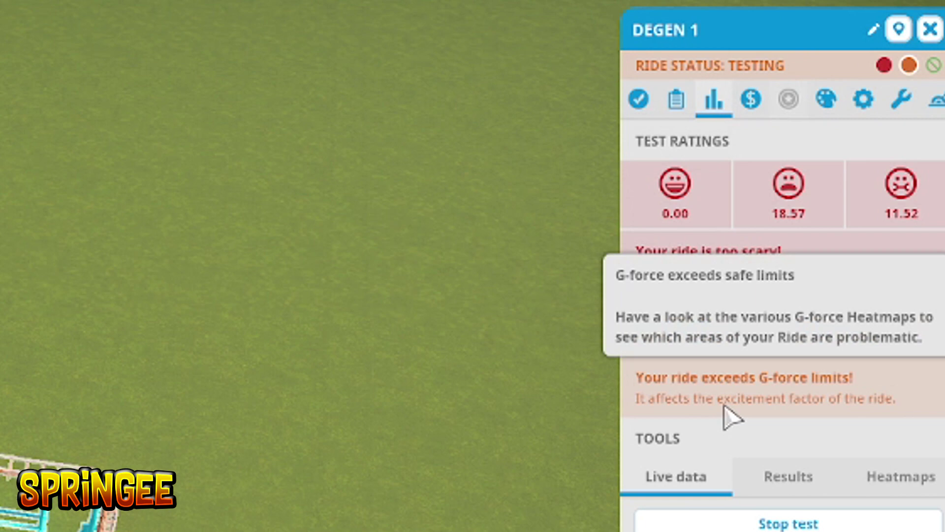
left_click(902, 99)
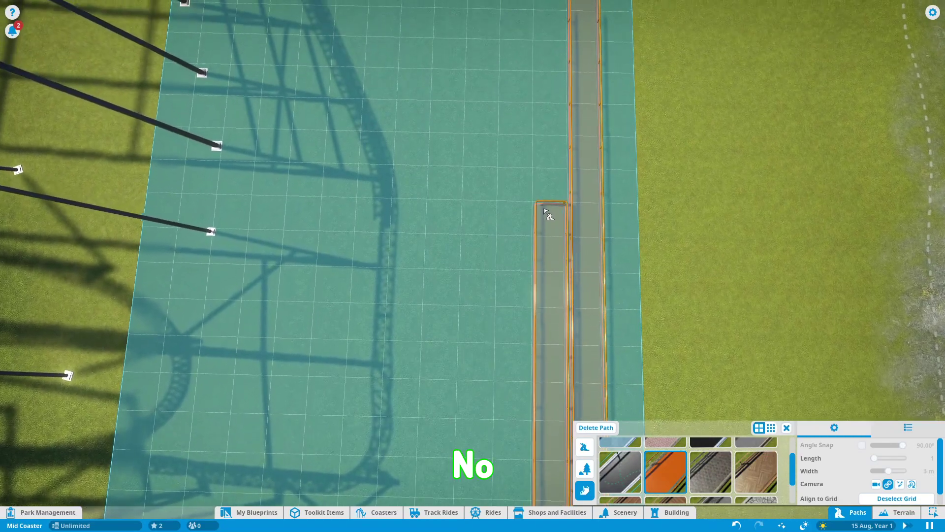
Pan and orbit the camera across the elevated winding queue maze to the first coaster's station.
key("w")
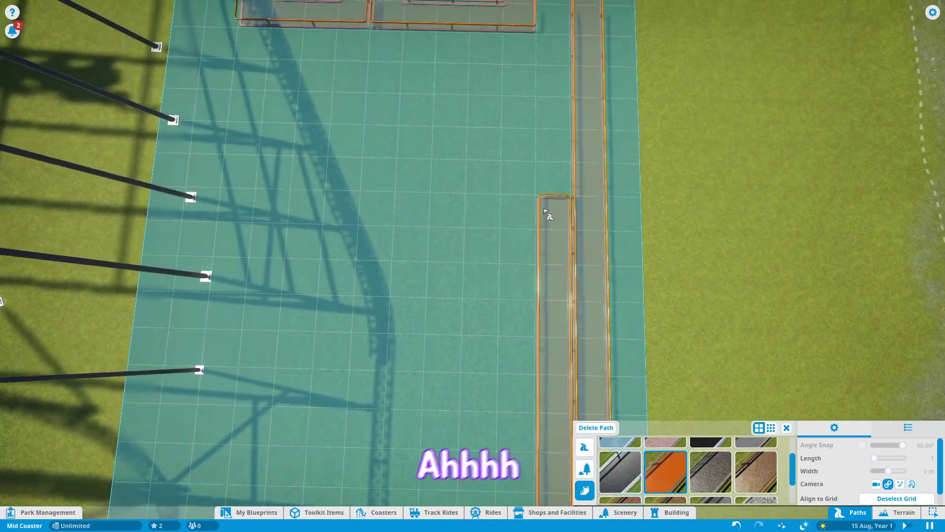
key("w")
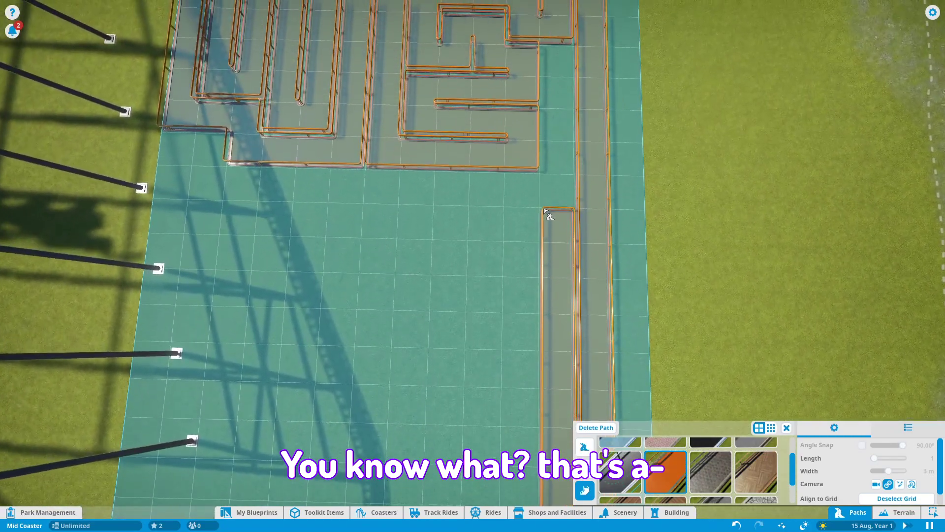
key("q")
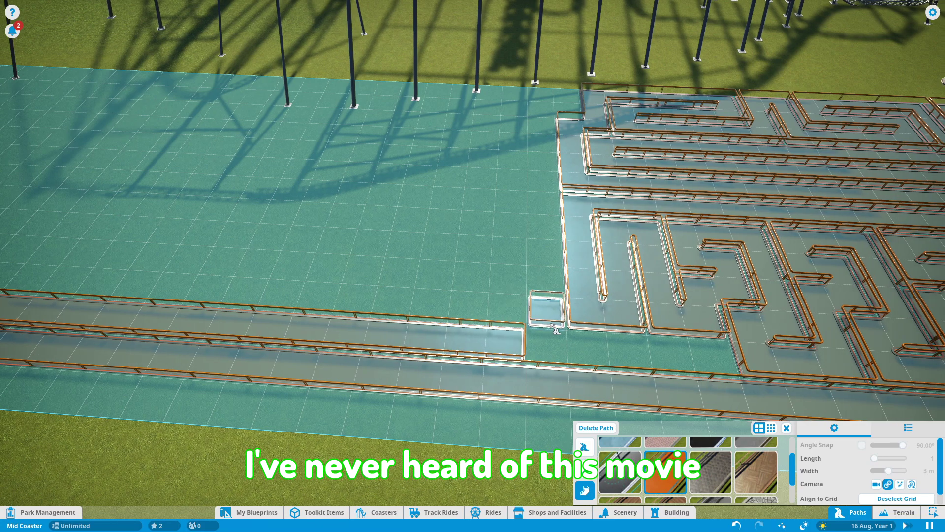
middle_click(556, 327)
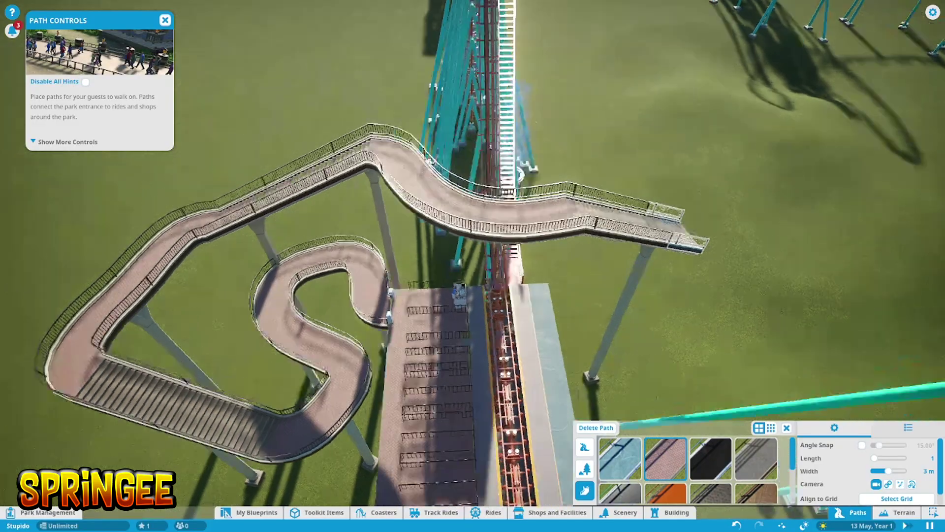
mouse_move(679, 281)
left_mouse_down()
mouse_move(722, 235)
mouse_move(665, 185)
mouse_move(515, 218)
left_mouse_up()
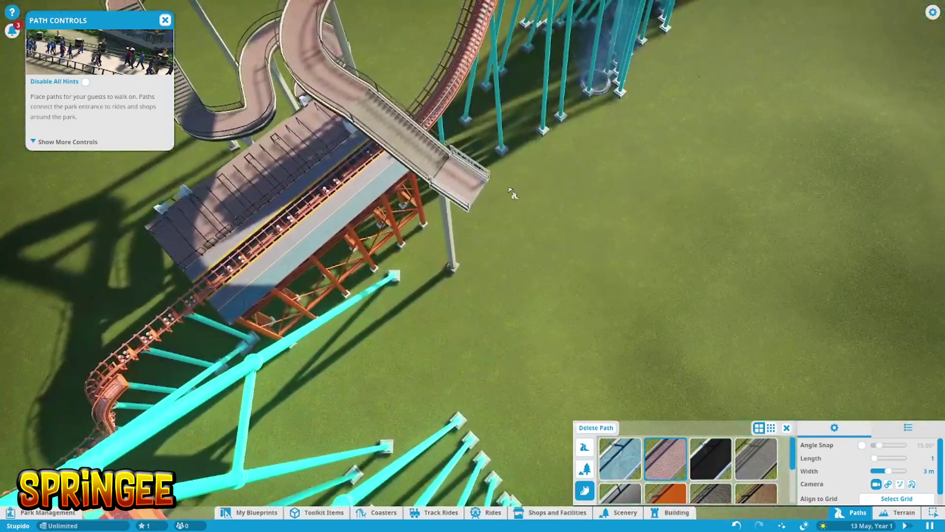
Extend the elevated path, then stack Adobe Wall 4m panels into a full-height wall on the station's left side.
left_click(515, 218)
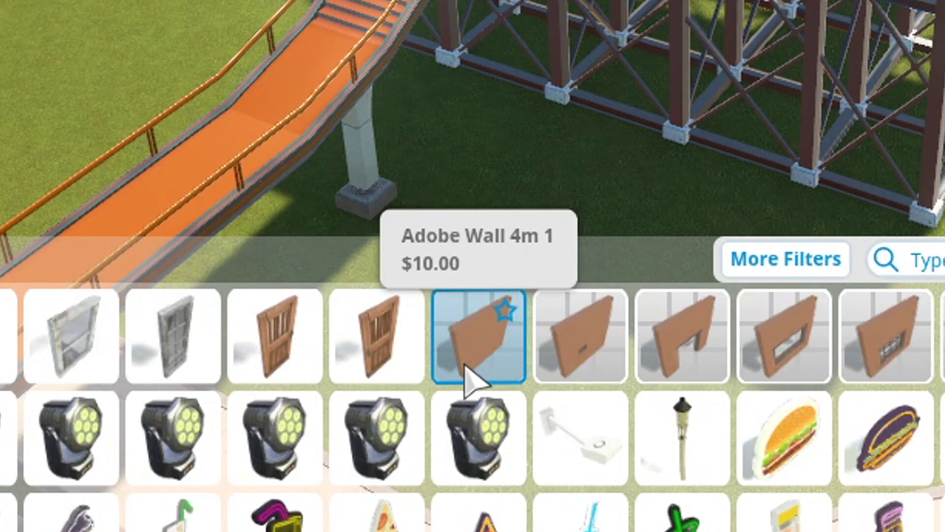
left_click(473, 370)
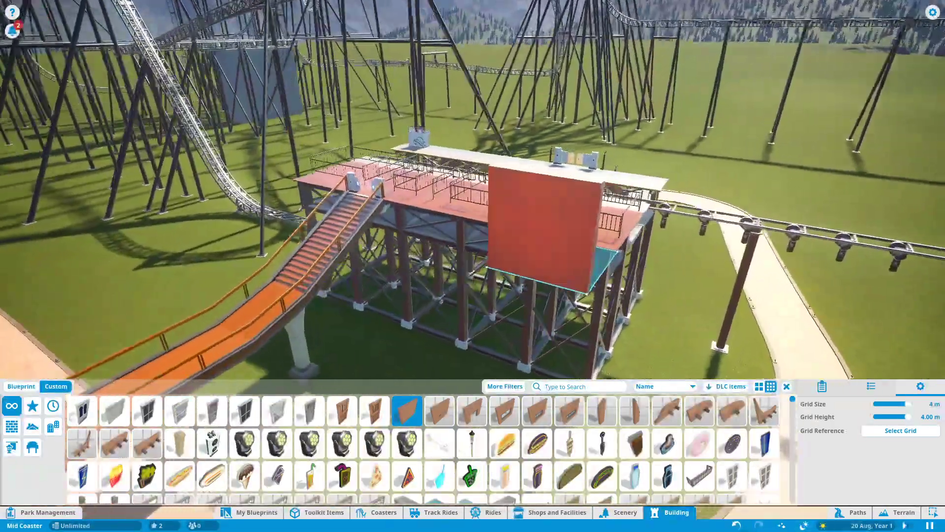
key("q")
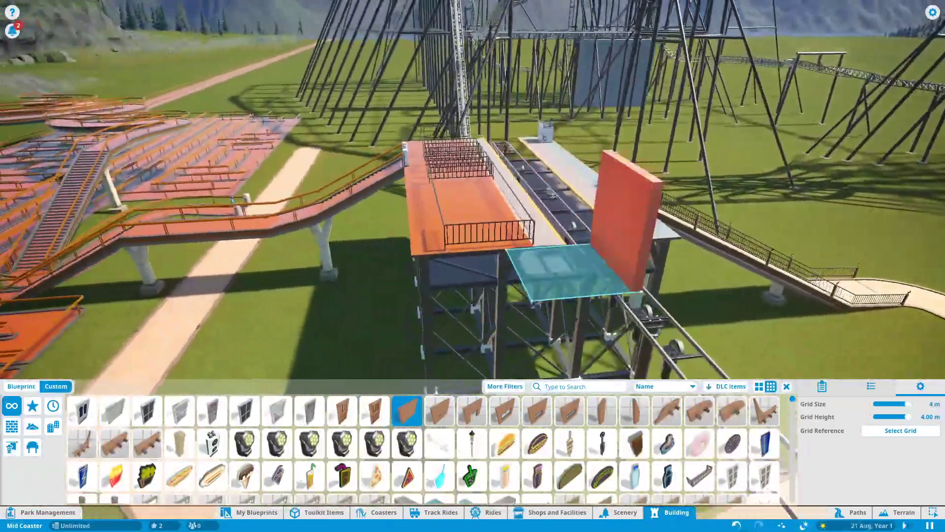
key("q")
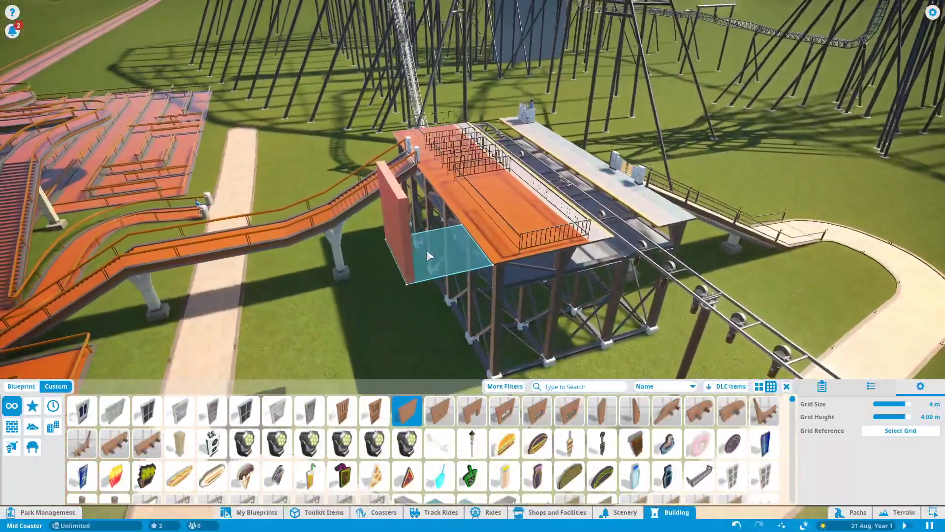
left_click(473, 240)
key("q")
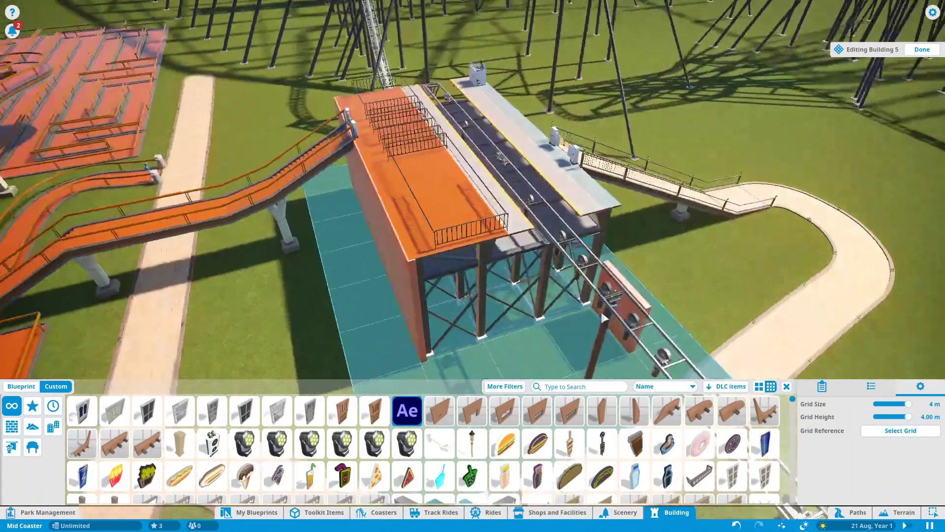
left_click(426, 320)
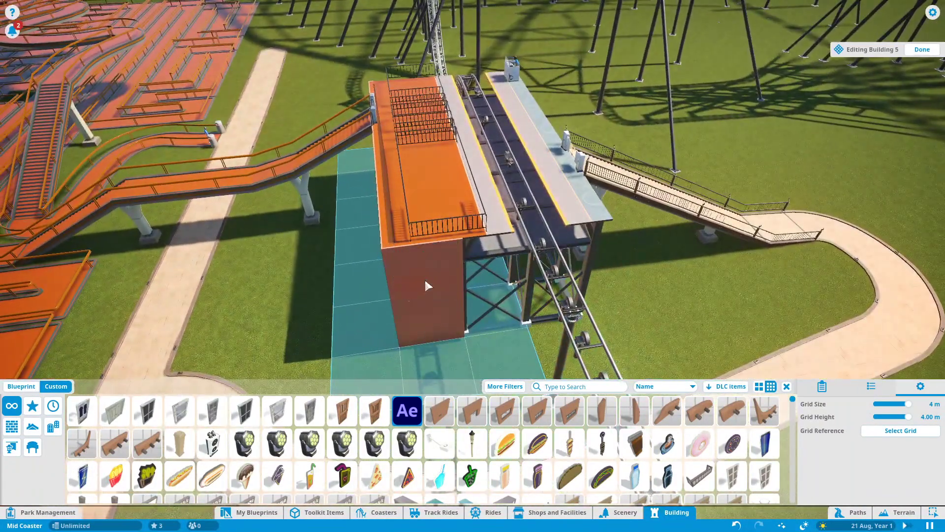
left_click(425, 278)
Add Adobe wall sections at the rear corner, under the station, and on its second level.
key("q")
left_click(555, 279)
key("q")
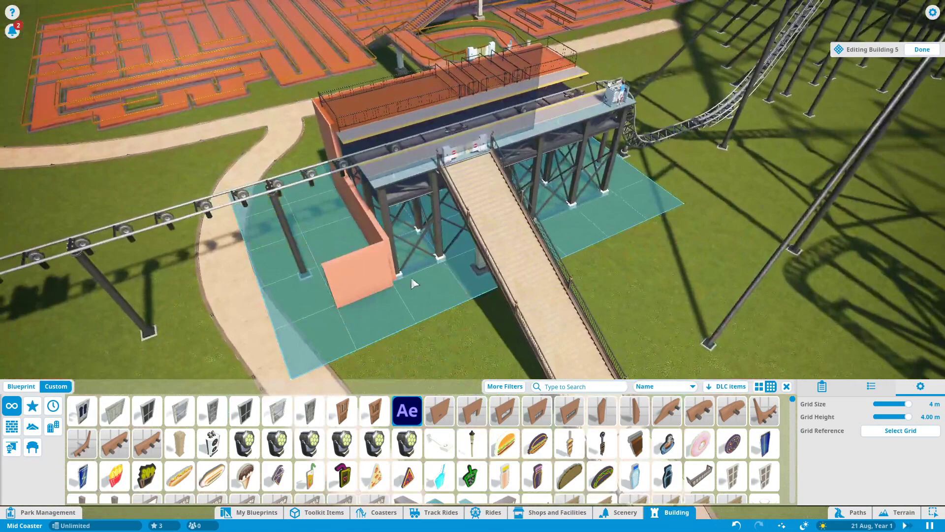
left_click(469, 248)
key("q")
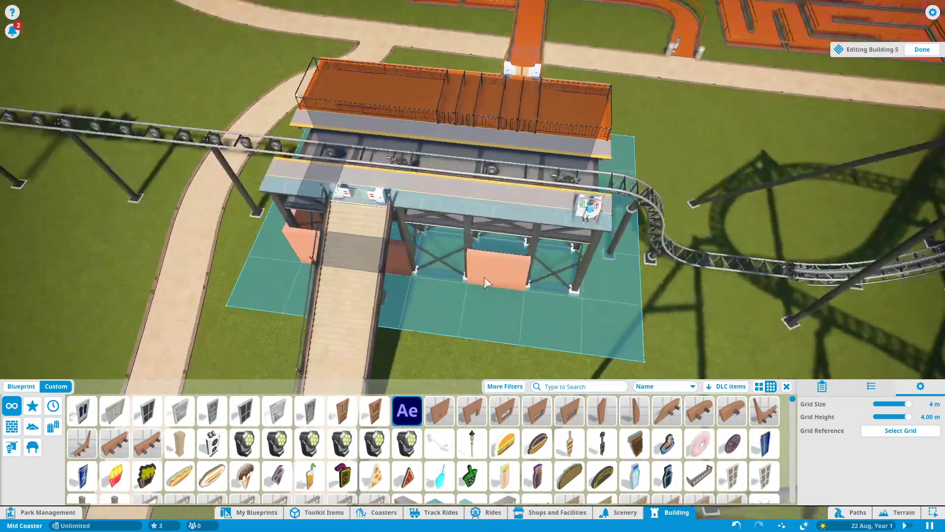
key("q")
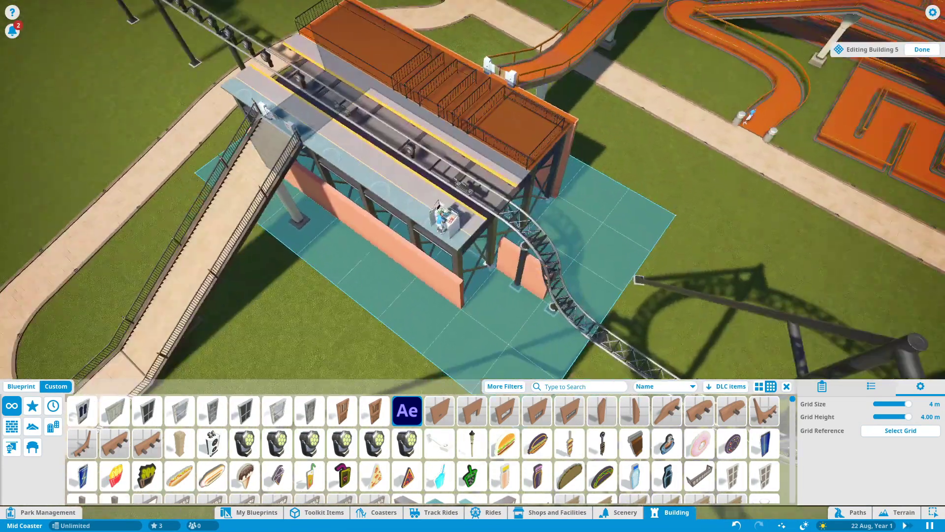
left_click(469, 265)
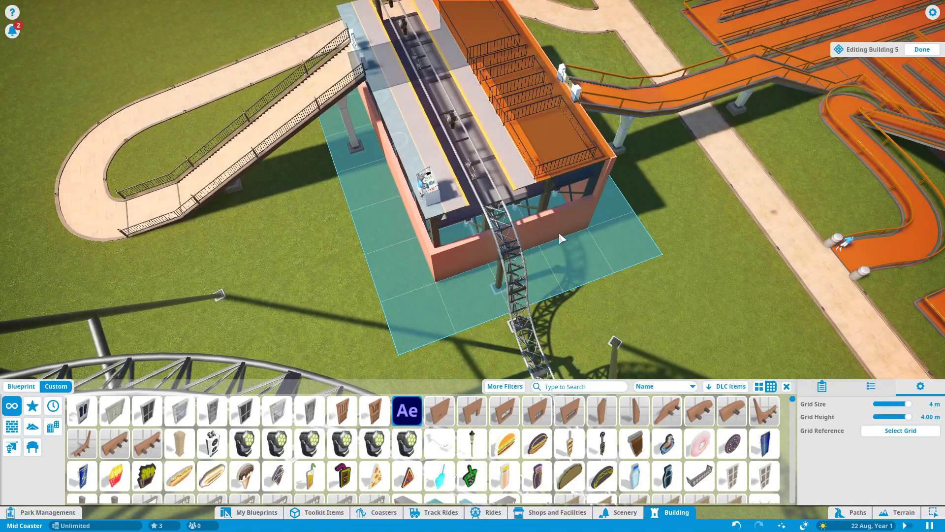
key("q")
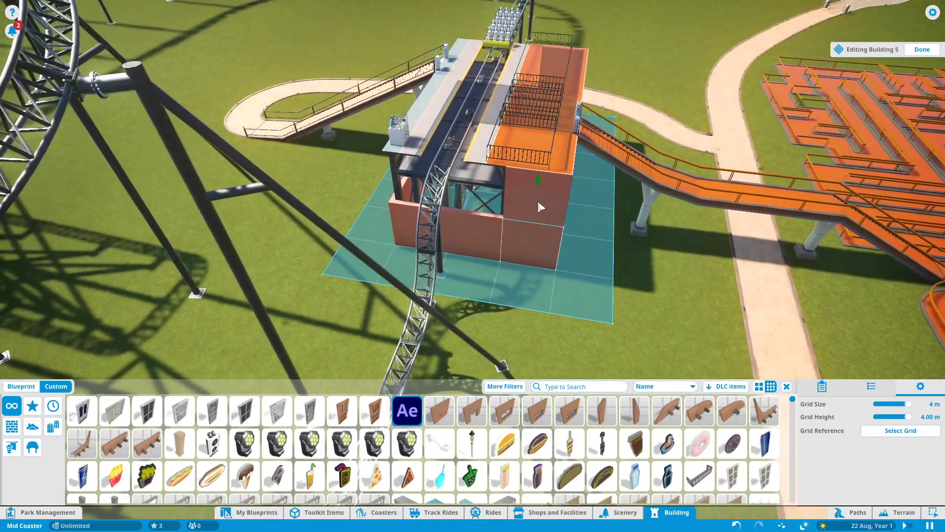
left_click(538, 201)
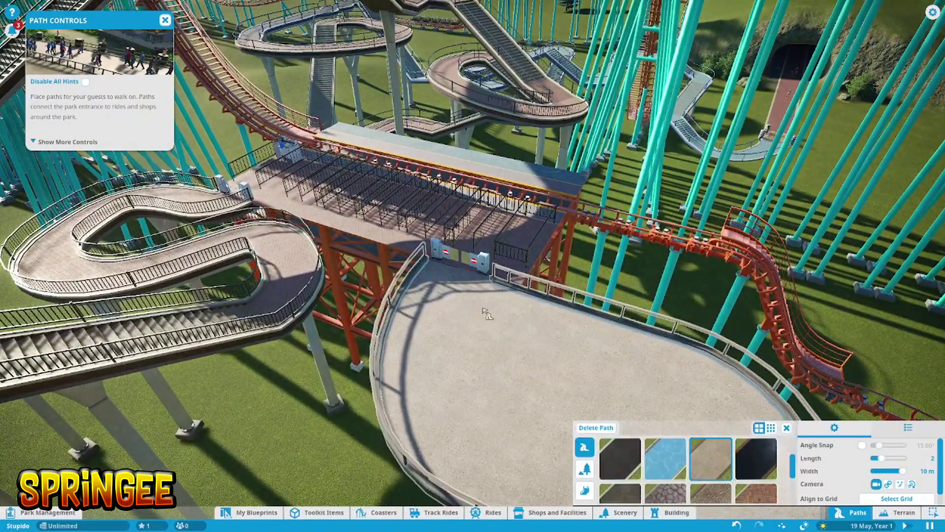
Drag the elevated path plaza outward and pick the Bavarian Wall 4m Window Double piece.
key("q")
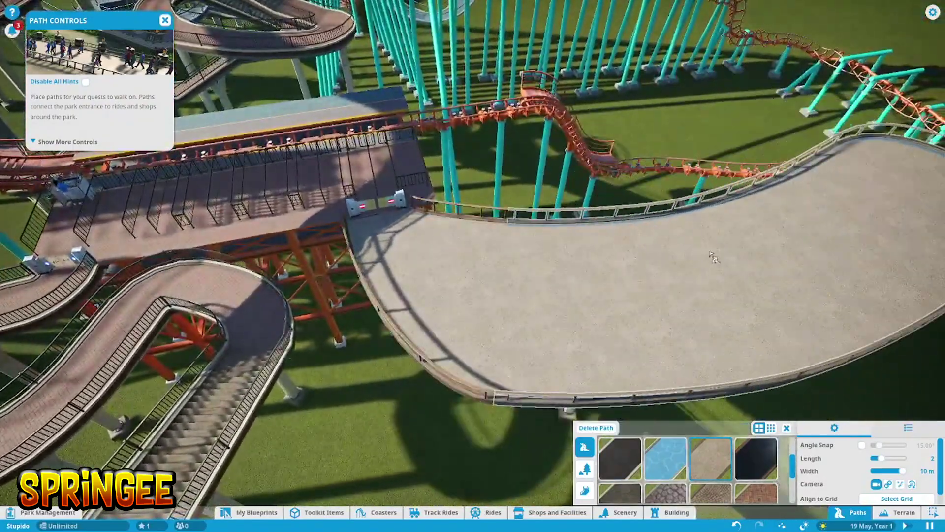
left_click_drag(591, 244, 739, 185)
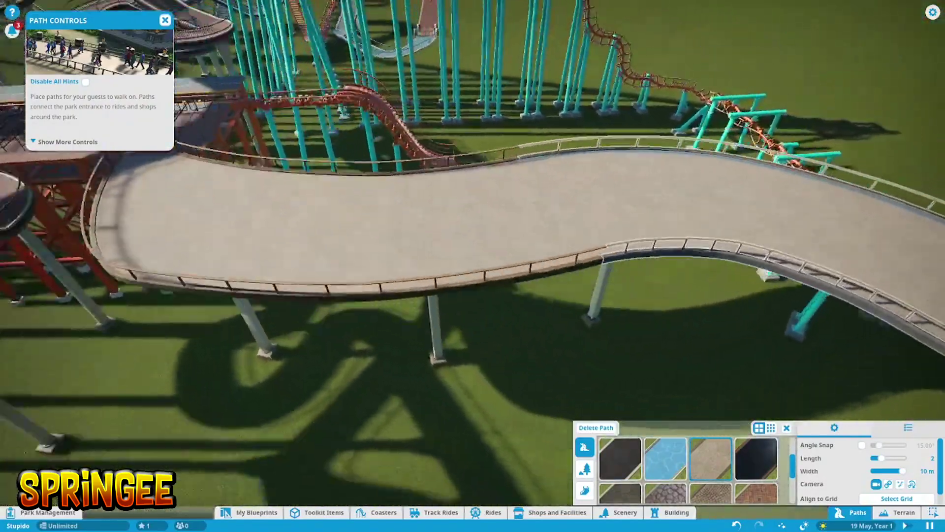
key("q")
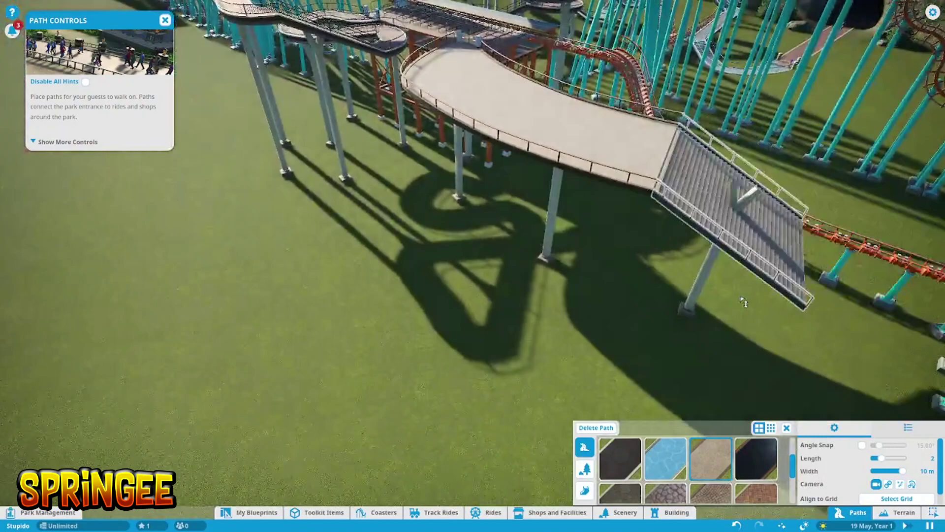
key("q")
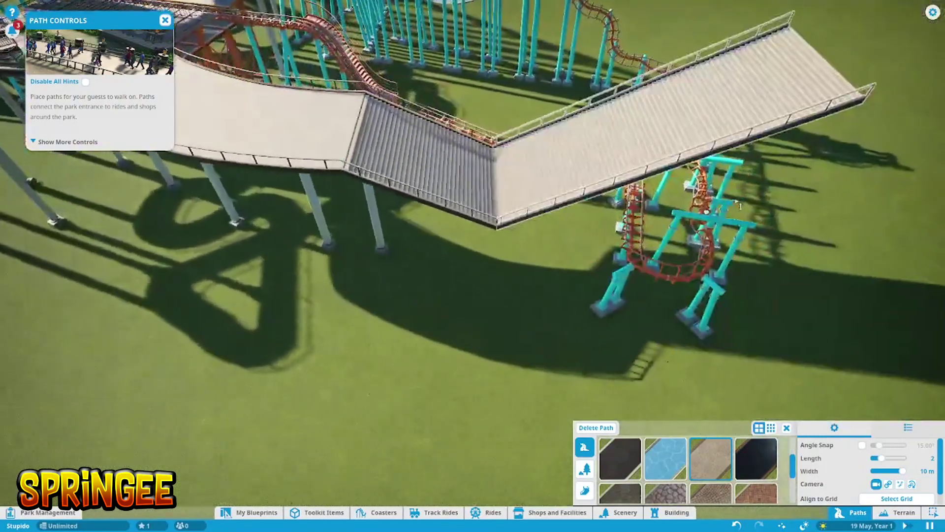
scroll(768, 196, "down", 5)
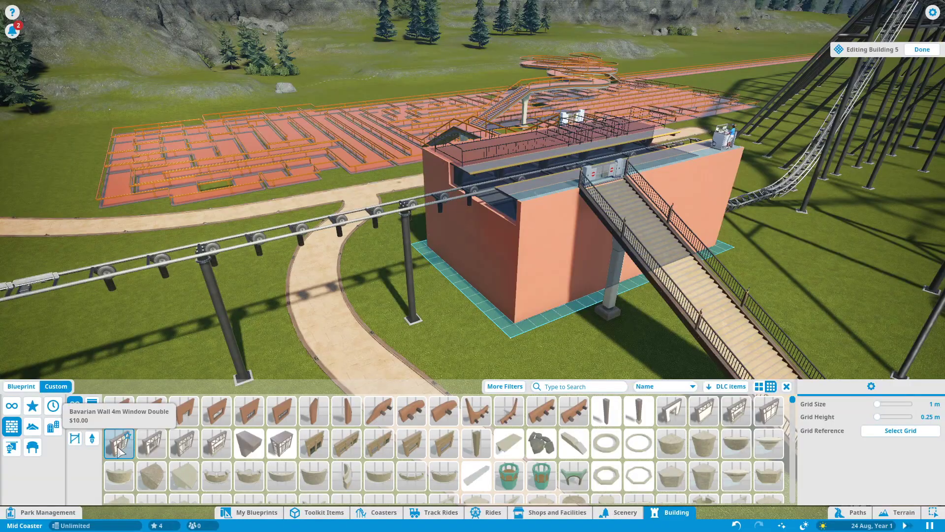
left_click(120, 443)
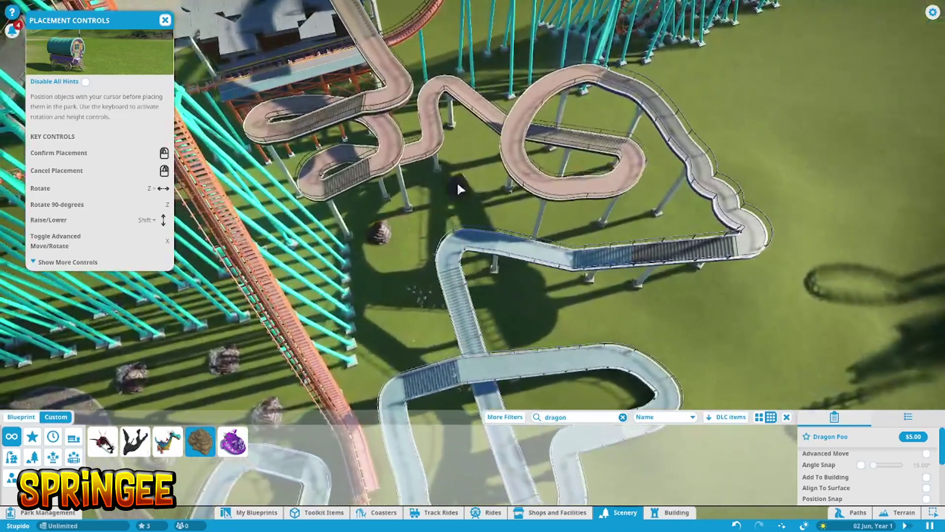
Place three Dragon Poo rocks on the grass between the paths and coaster supports.
left_click(458, 181)
left_click(514, 214)
left_click(639, 221)
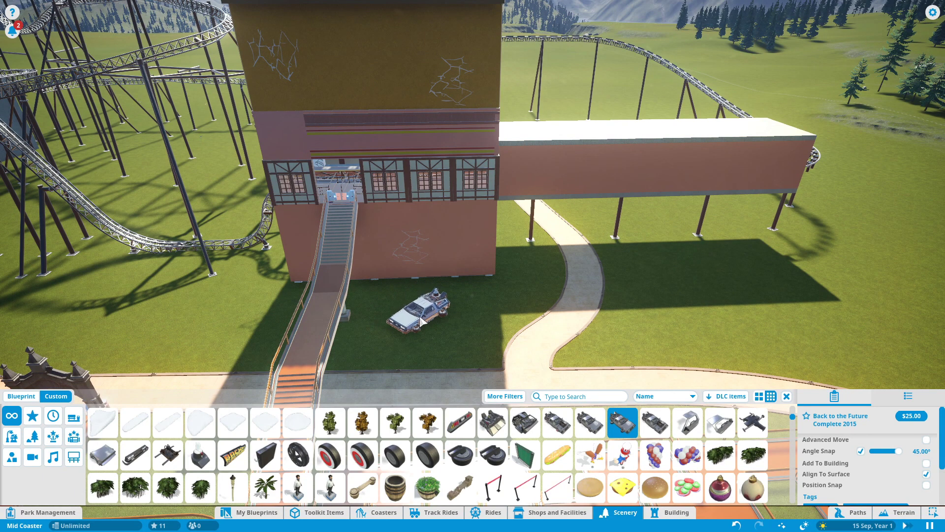
With Align To Surface off, mount the DeLorean on the wall and the Back to the Future sign on the bridge.
left_click(850, 471)
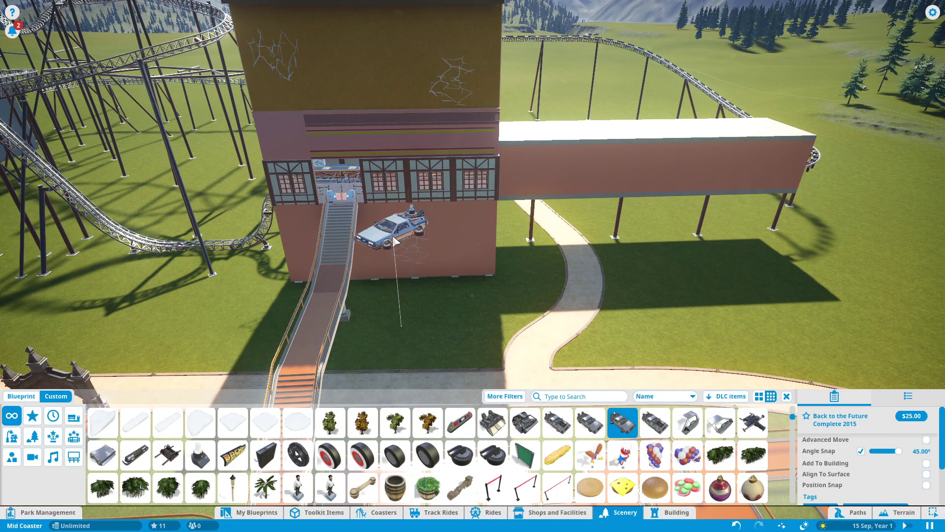
left_click(395, 242)
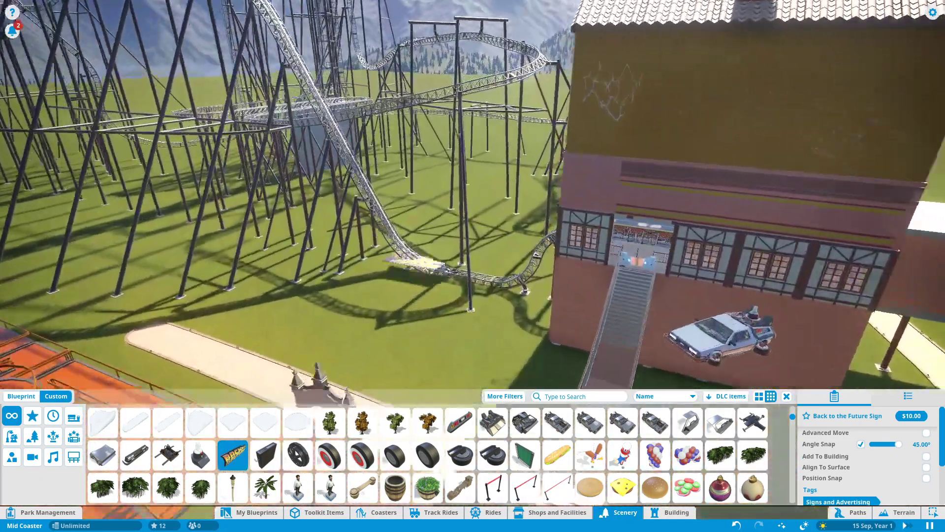
key("q")
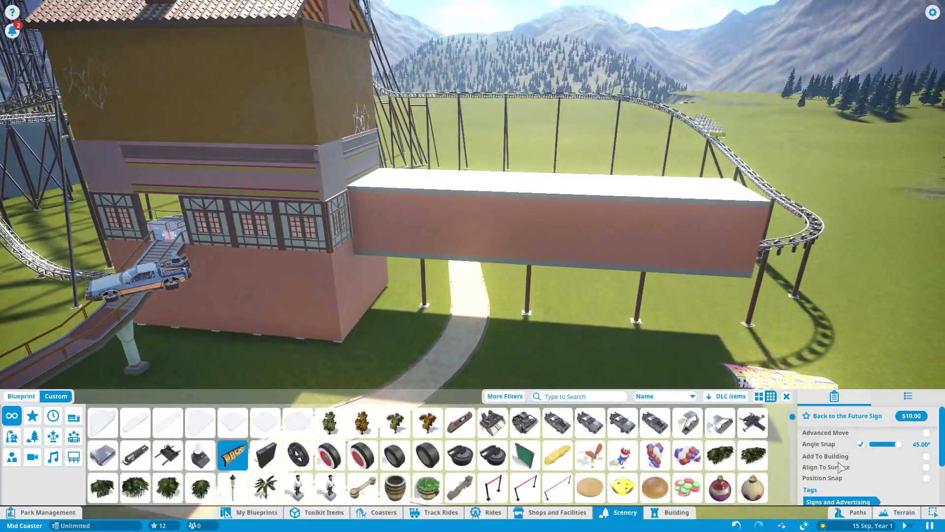
left_click(495, 270)
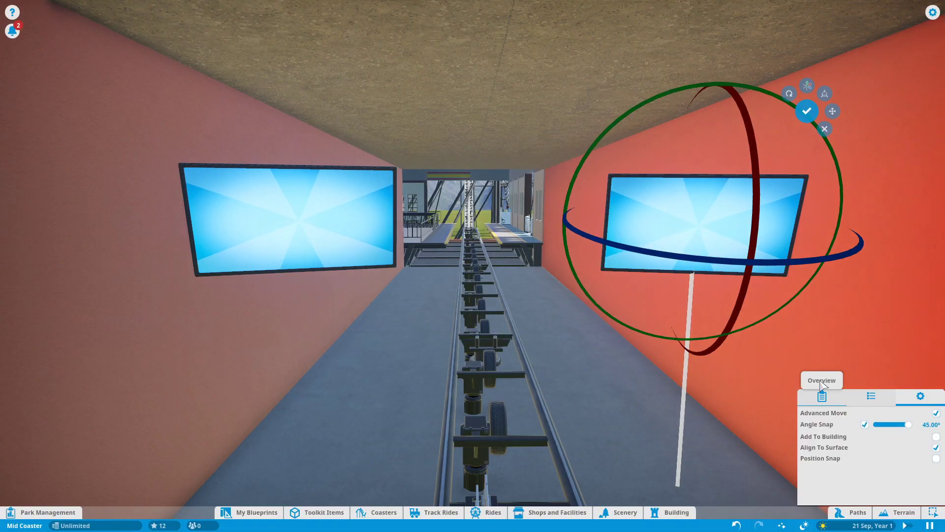
Set the tunnel TV screens to play Lunatic of Hugo.webm, then ride the coaster's on-ride camera.
left_click(807, 111)
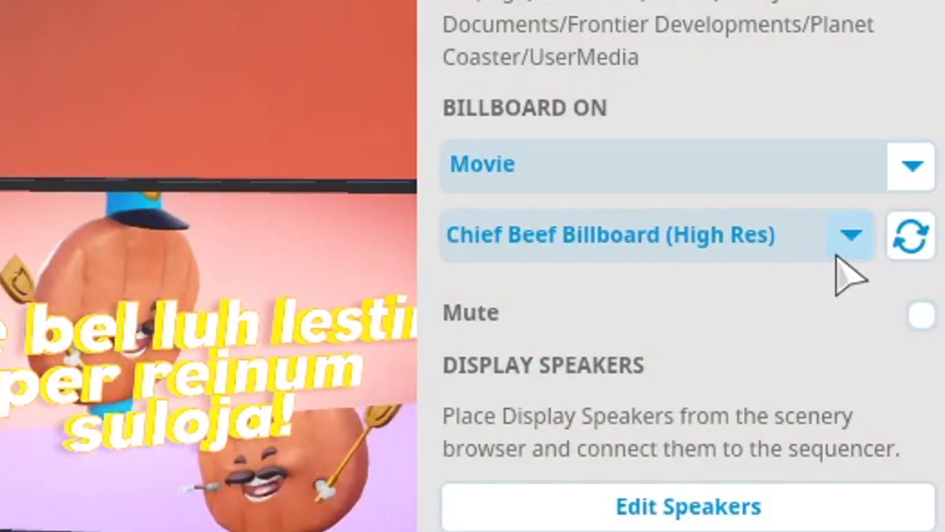
left_click(851, 235)
left_click(626, 304)
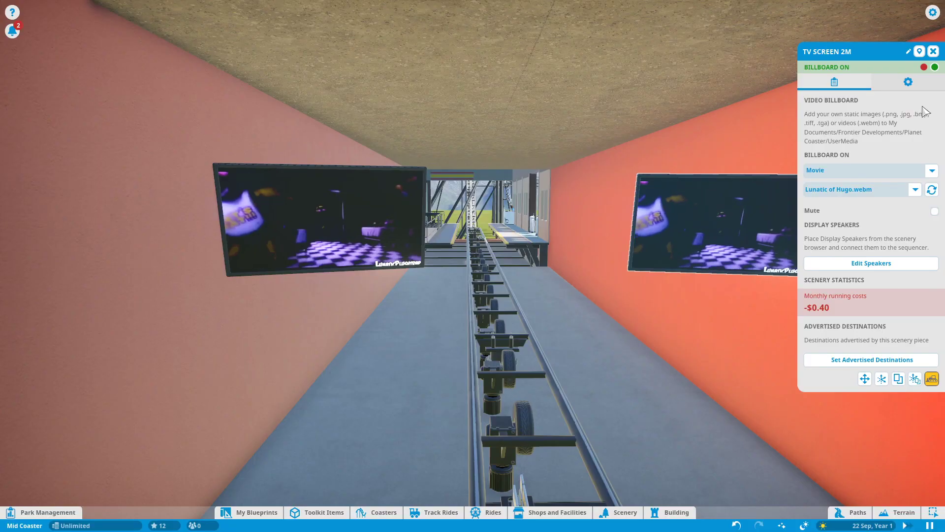
left_click(933, 51)
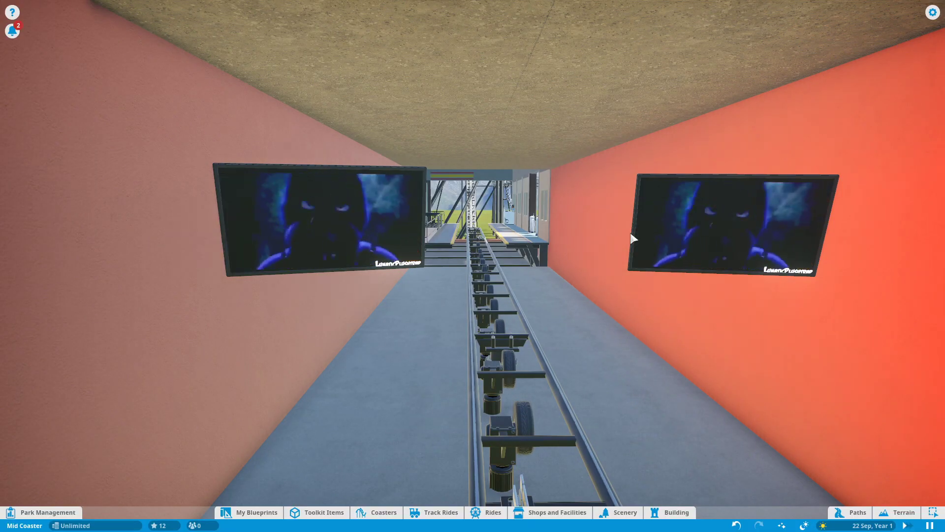
left_click(517, 333)
left_click(886, 402)
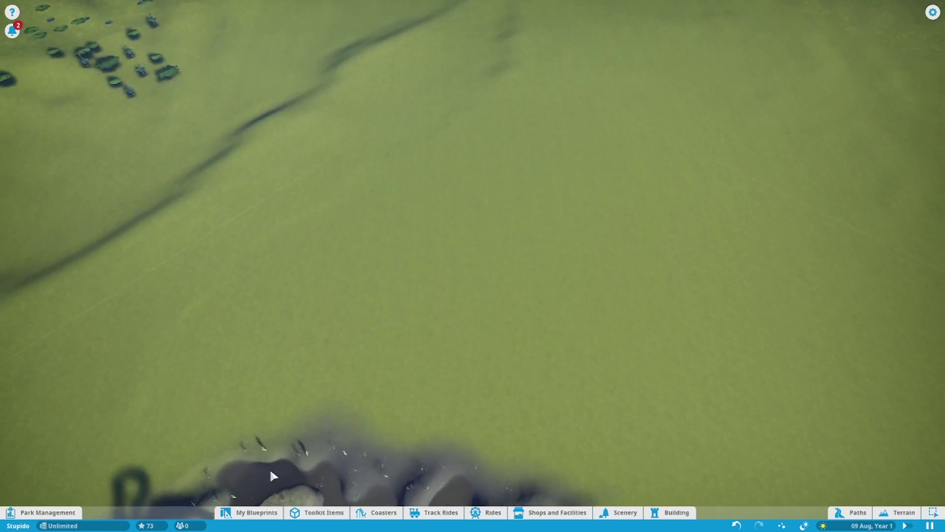
Circle the camera around the Degen 1 station building, then switch to the coaster seat view.
key("s")
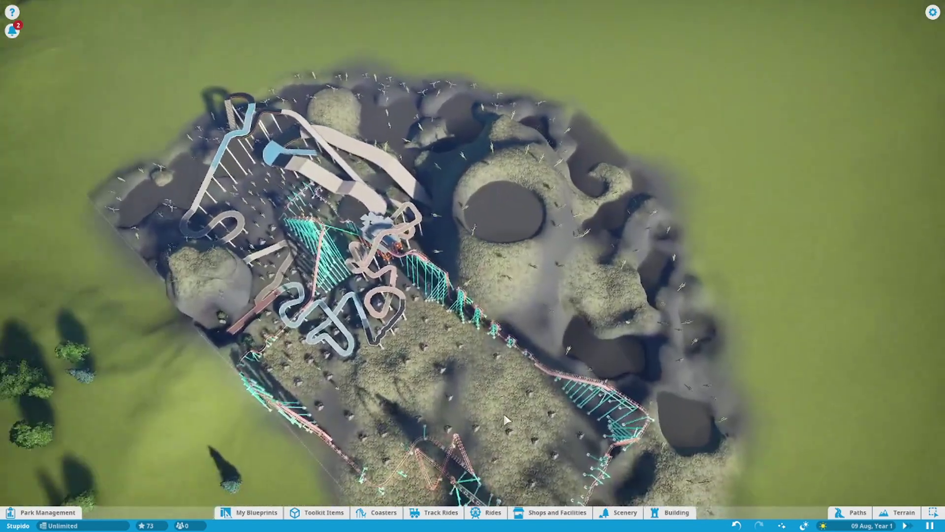
scroll(503, 416, "down", 3)
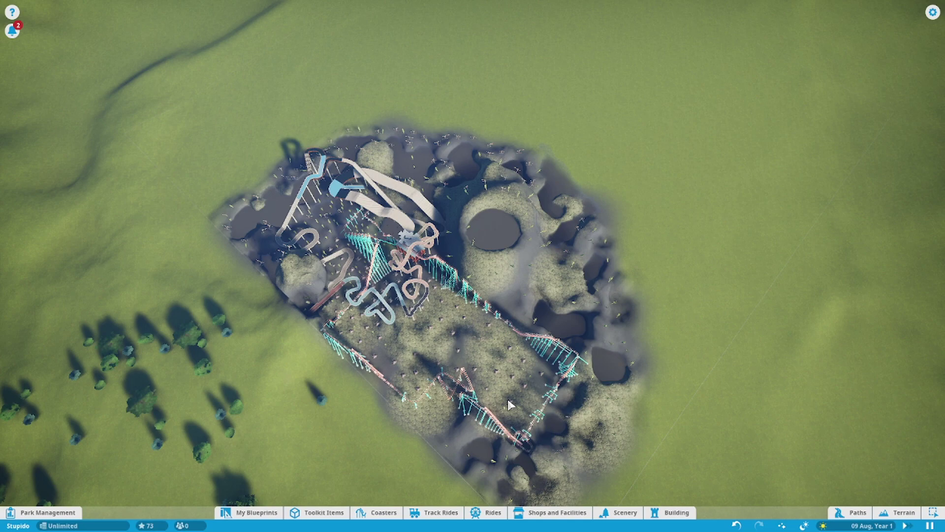
key("e")
scroll(512, 403, "up", 3)
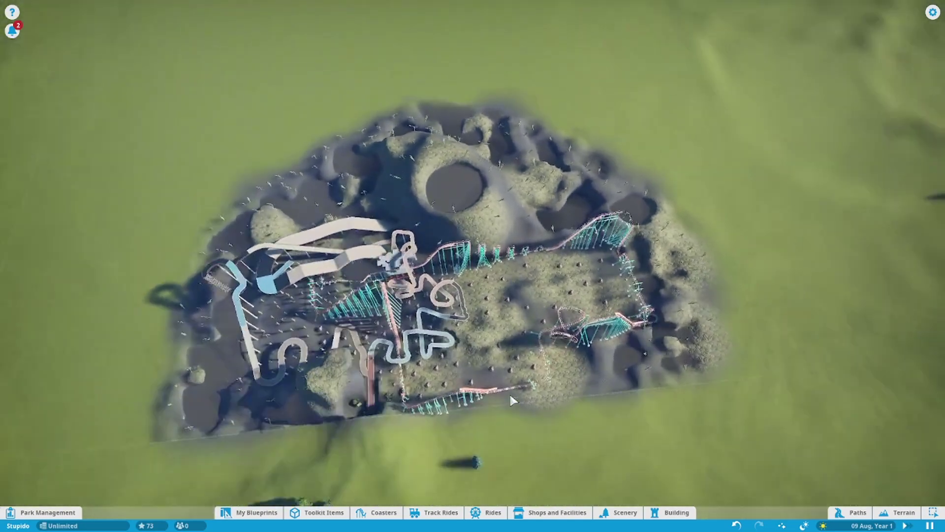
key("e")
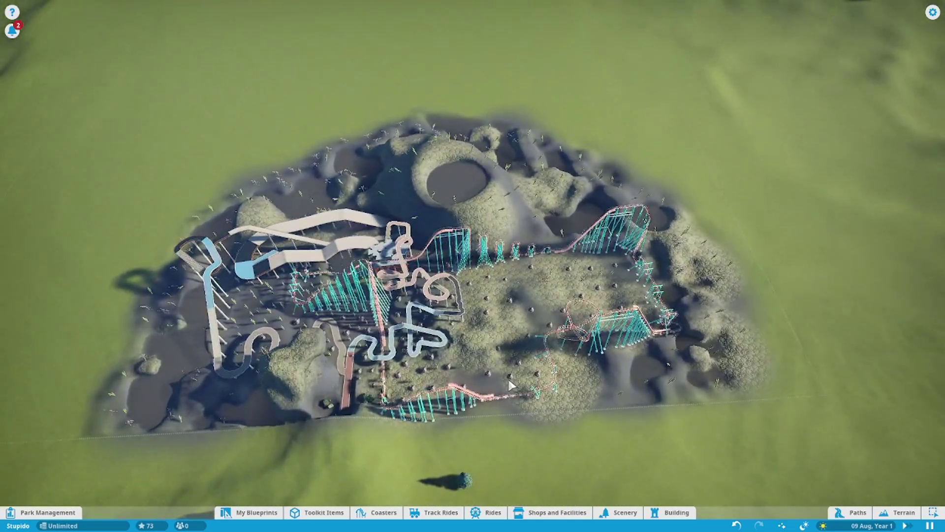
scroll(510, 385, "up", 5)
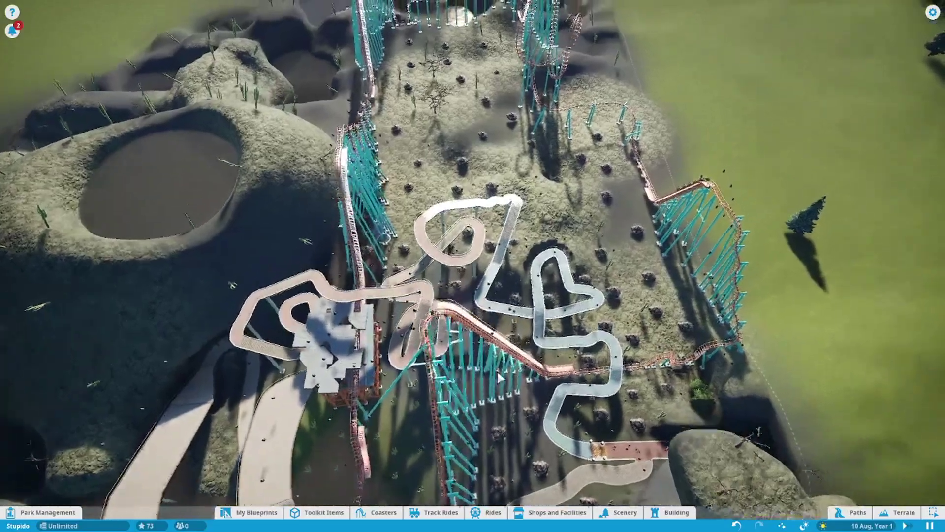
key("e")
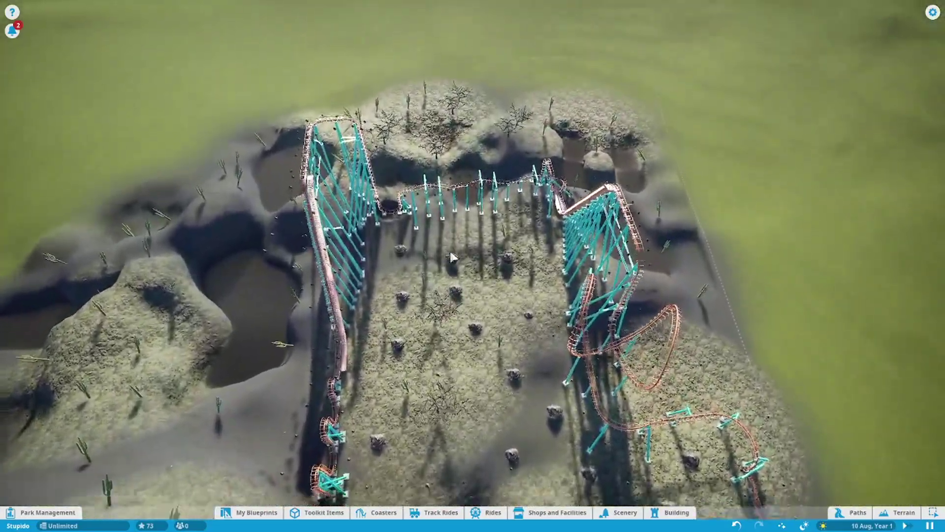
scroll(407, 358, "up", 3)
scroll(407, 358, "up", 6)
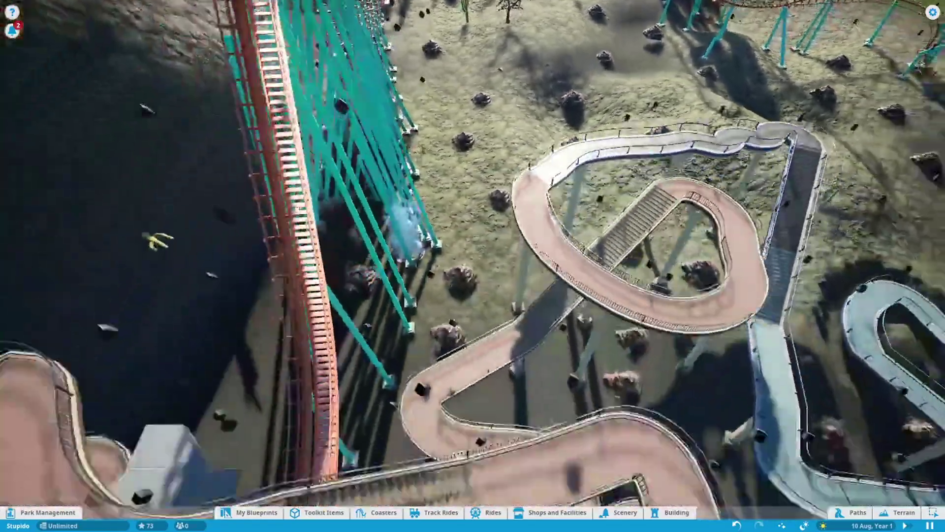
scroll(384, 310, "up", 5)
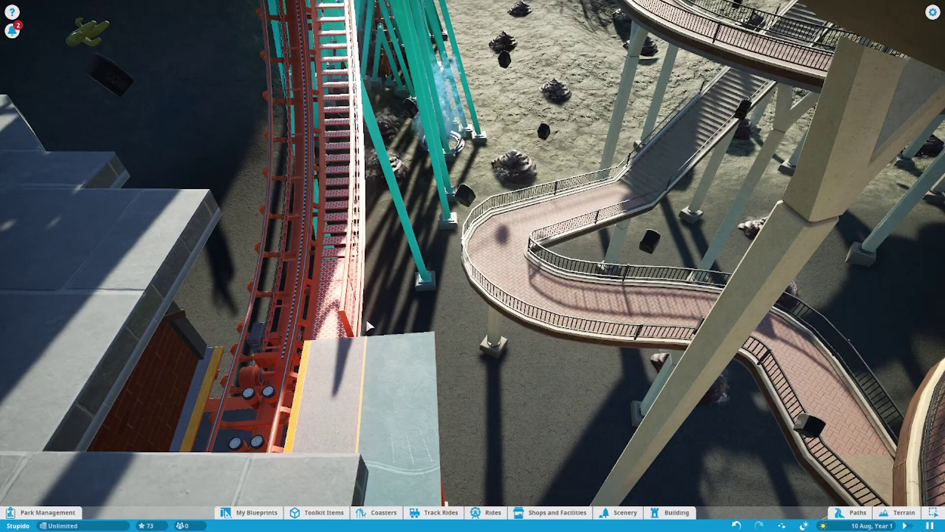
scroll(368, 325, "up", 8)
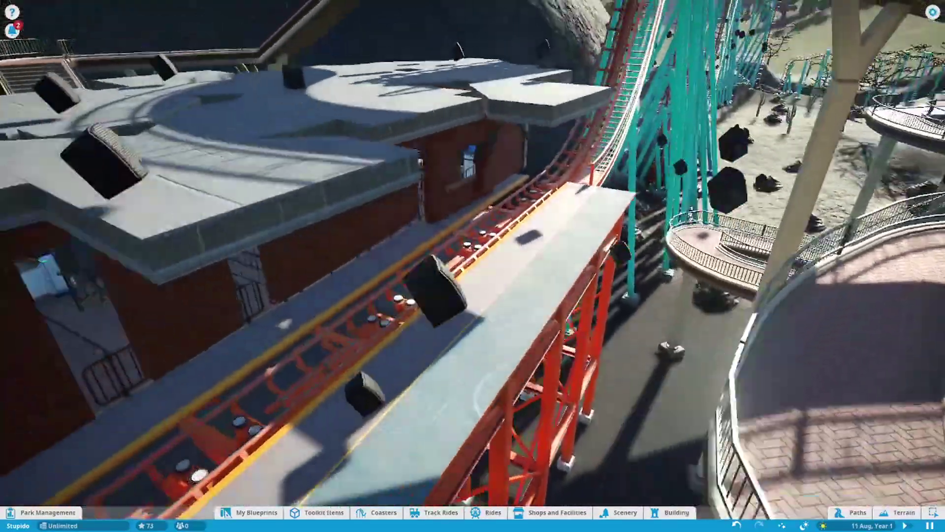
scroll(368, 326, "down", 6)
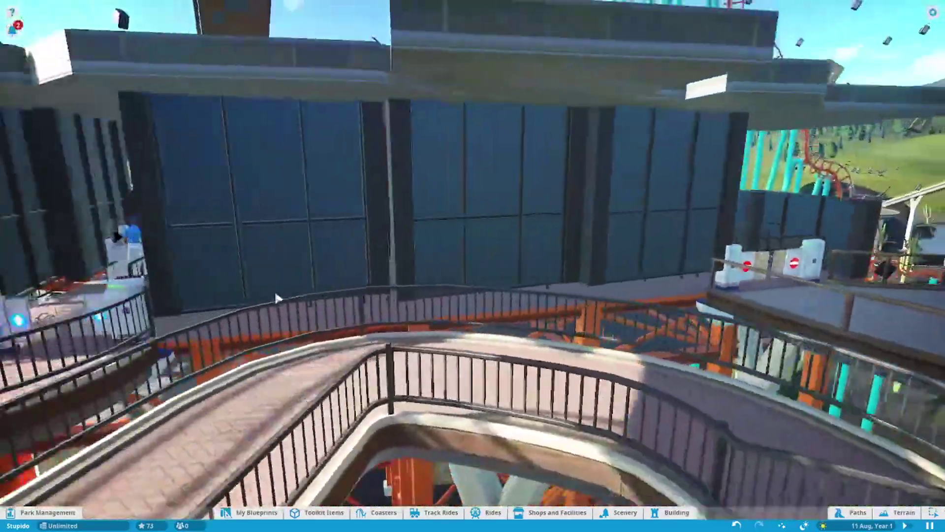
left_click_drag(274, 289, 403, 341)
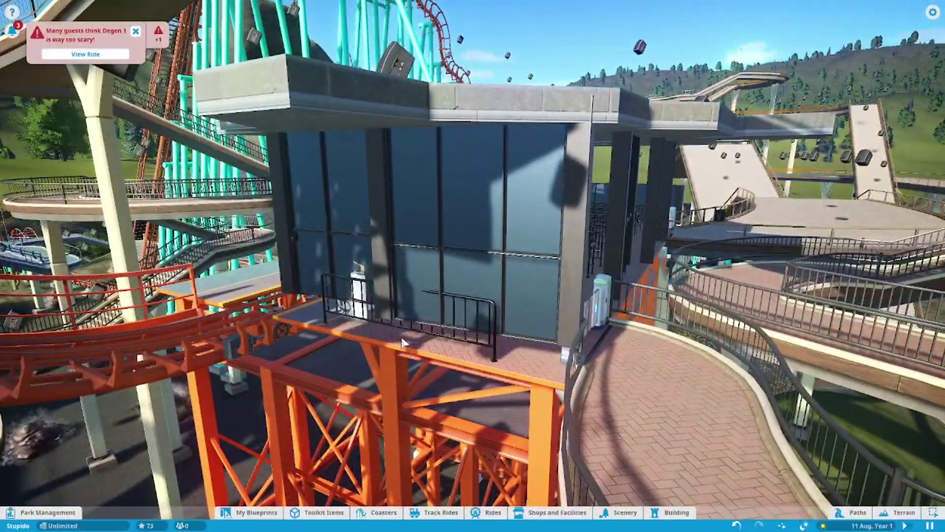
left_click_drag(407, 340, 446, 370)
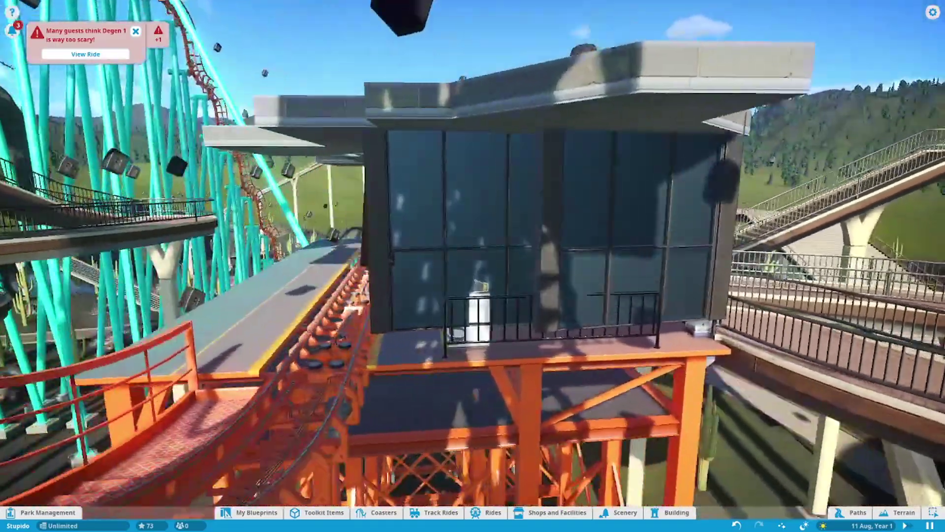
key("r")
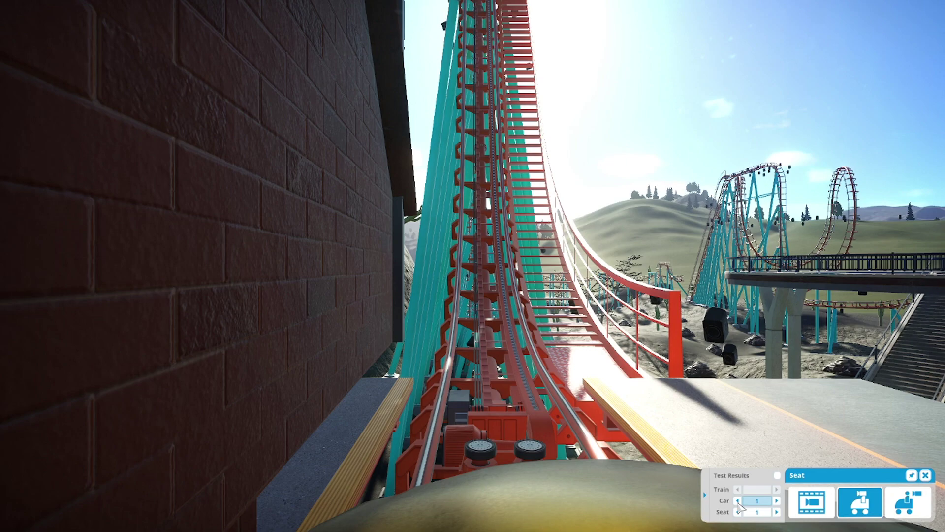
Leave the seat view and start Degen 1's seat ride-through POV from the ride panel.
left_click(926, 475)
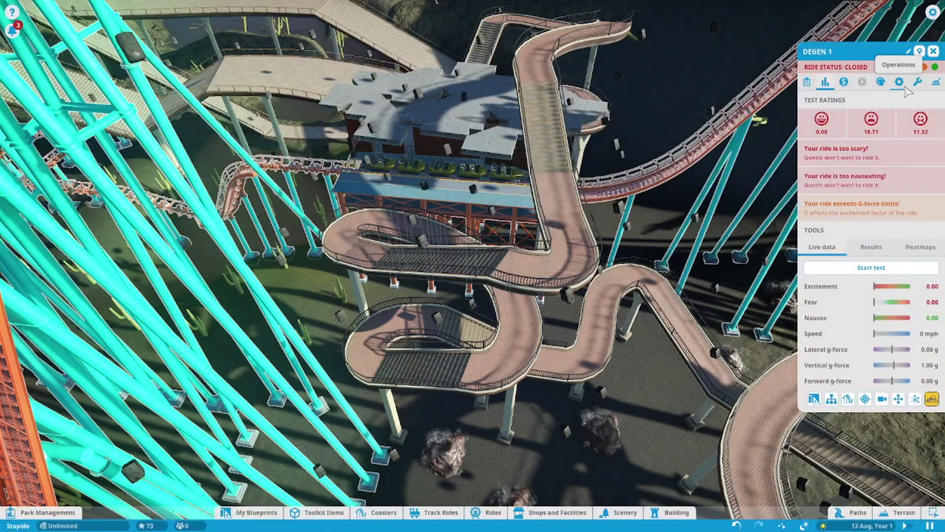
left_click(883, 399)
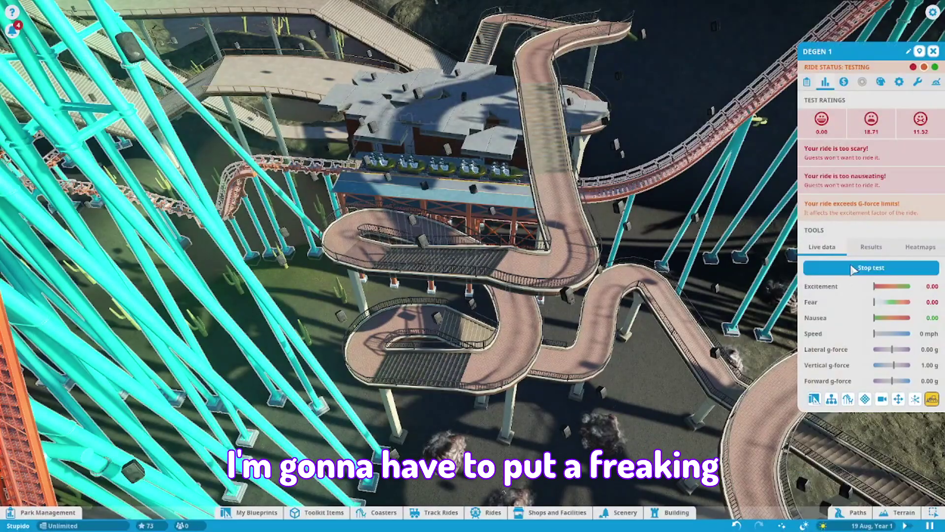
scroll(710, 300, "down", 8)
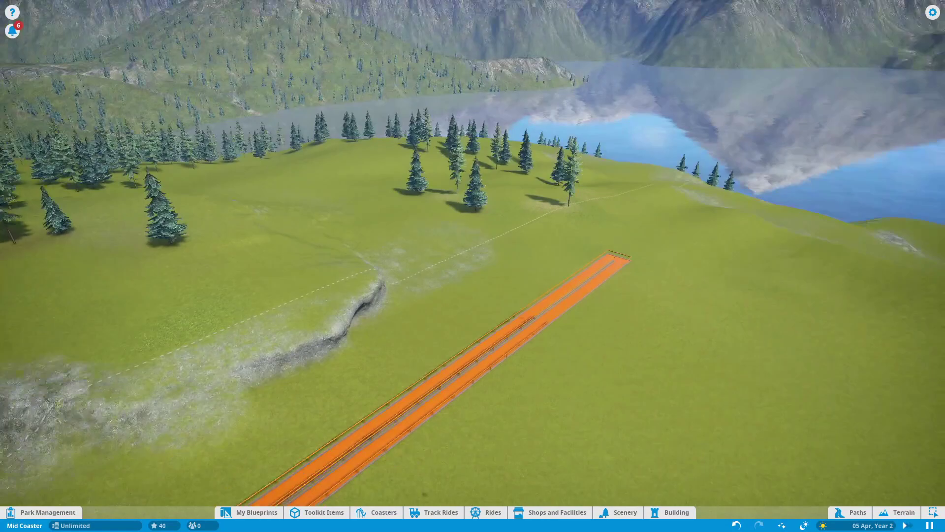
Orbit along the second park's long orange queue path until its full layout shows.
middle_click(586, 280)
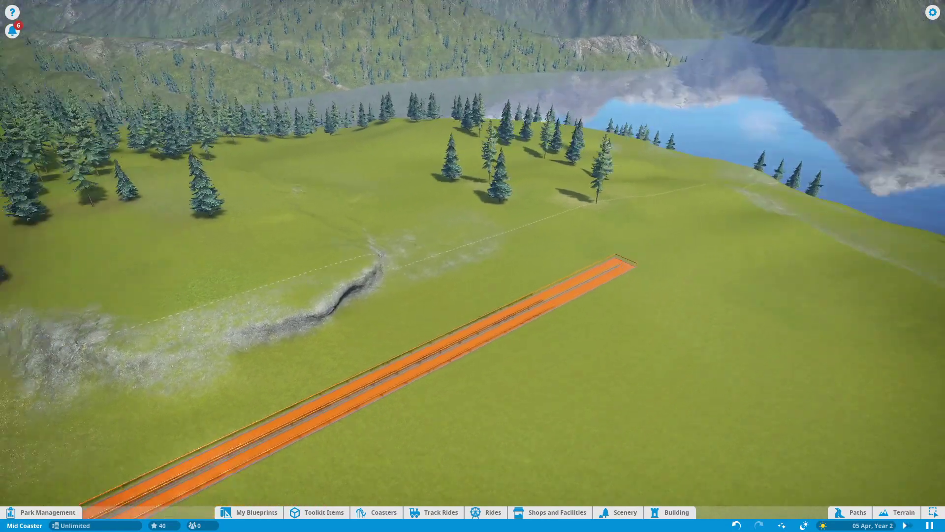
scroll(607, 317, "up", 3)
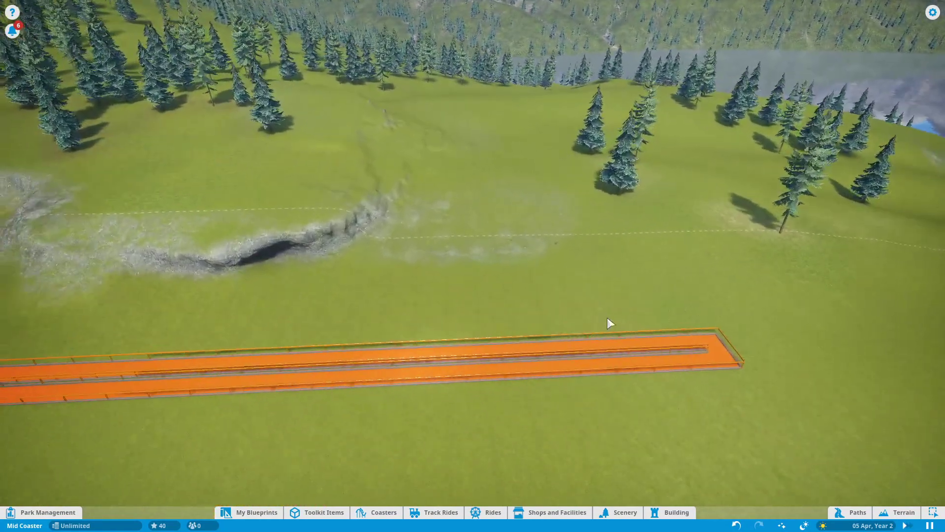
scroll(702, 284, "up", 3)
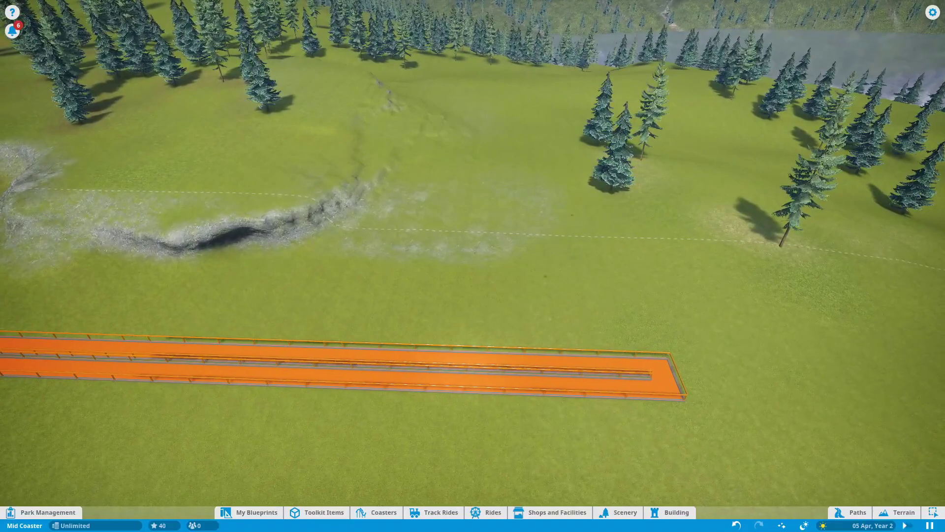
middle_click(703, 284)
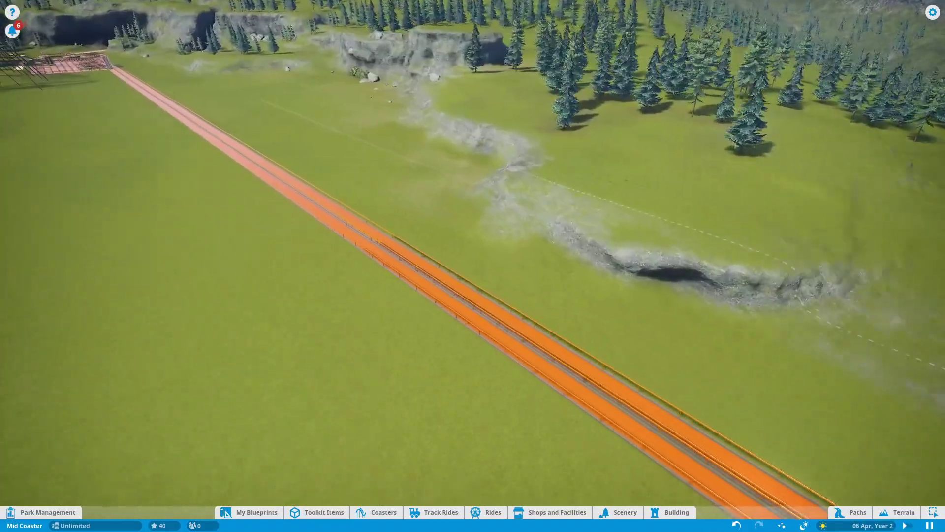
left_click_drag(702, 285, 666, 285)
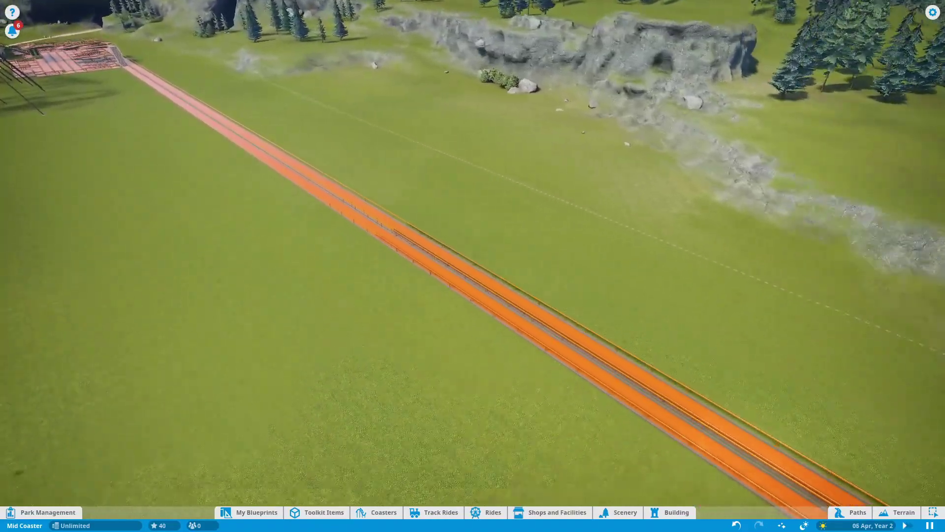
scroll(473, 266, "up", 4)
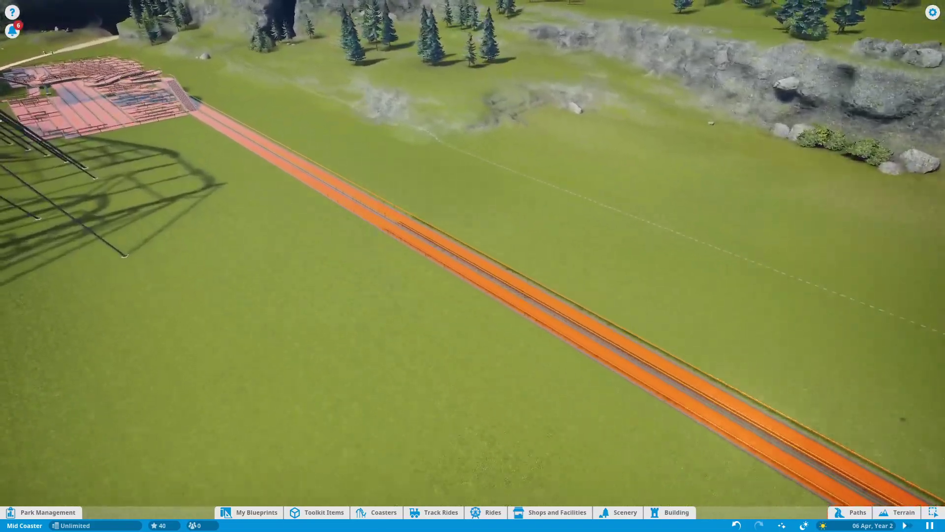
left_click_drag(517, 311, 689, 311)
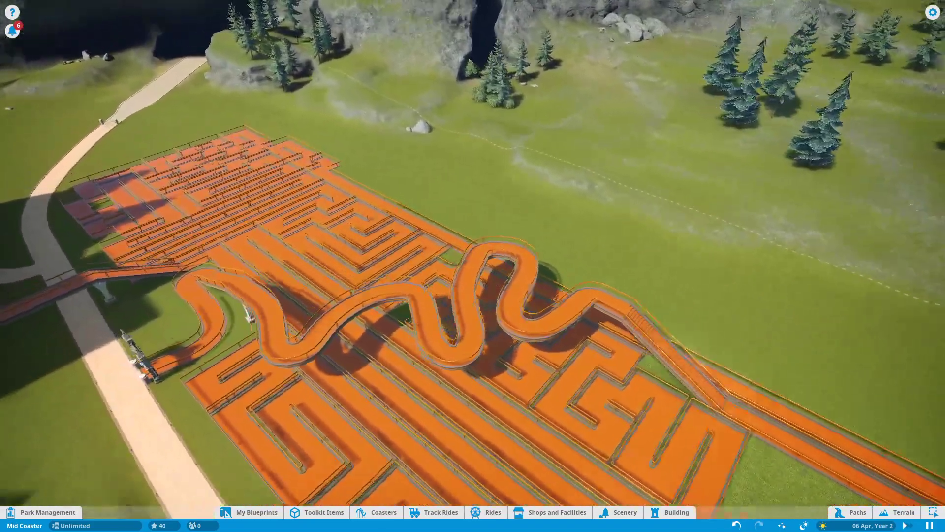
left_click_drag(689, 311, 473, 369)
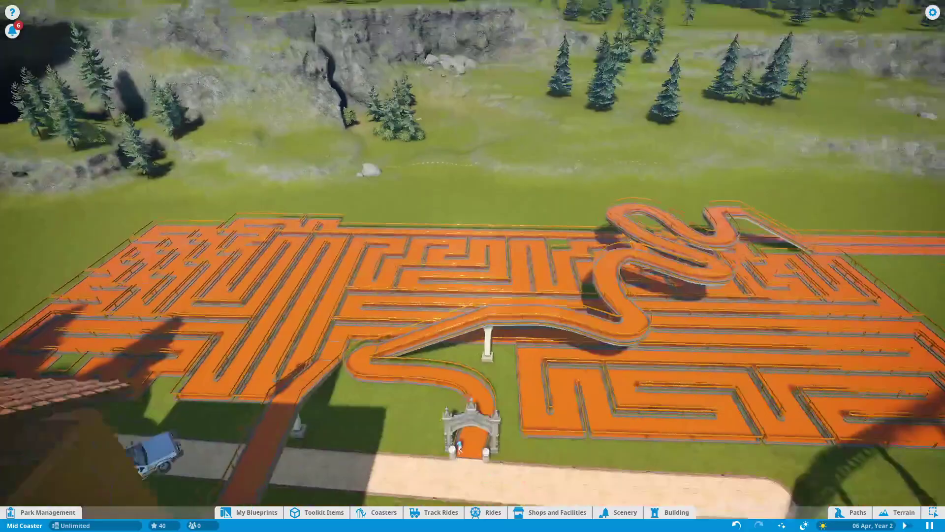
scroll(473, 266, "up", 6)
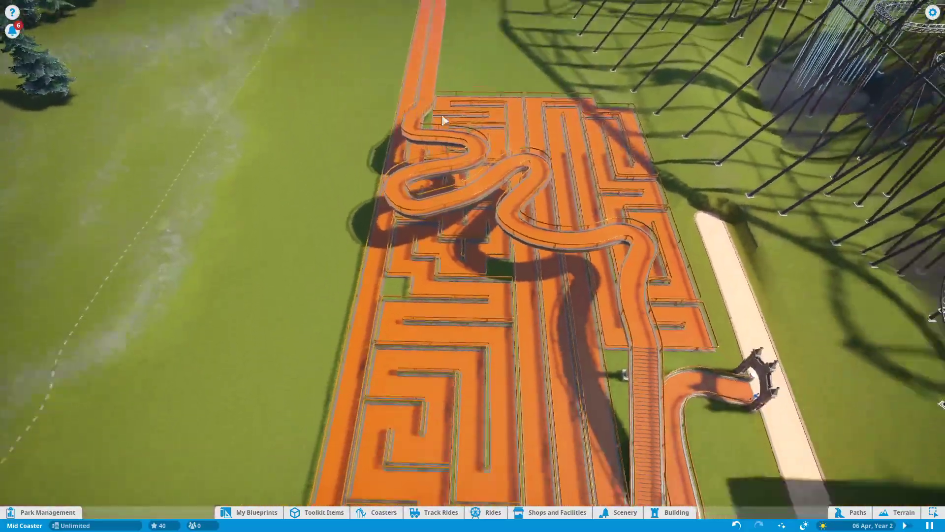
Pan across the orange maze to the DeLorean and the Back to the Future sign.
left_click_drag(442, 115, 355, 306)
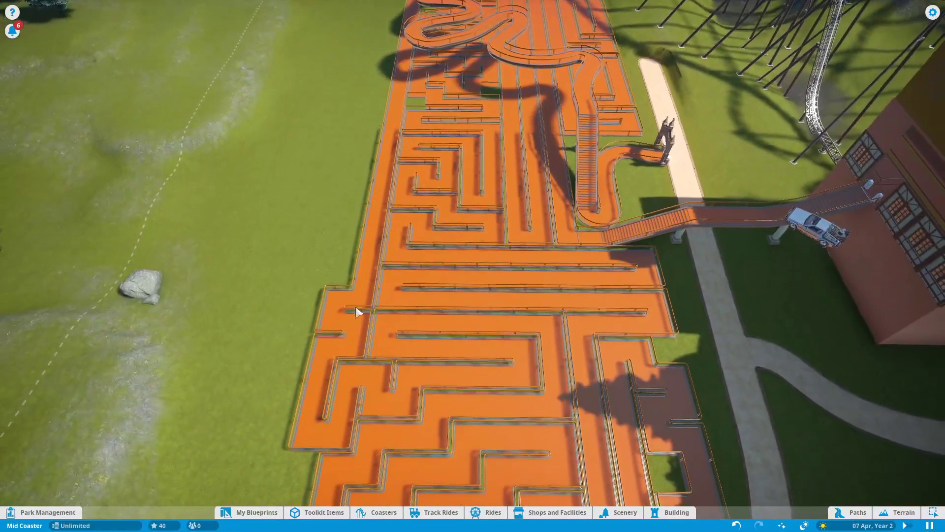
scroll(318, 322, "down", 3)
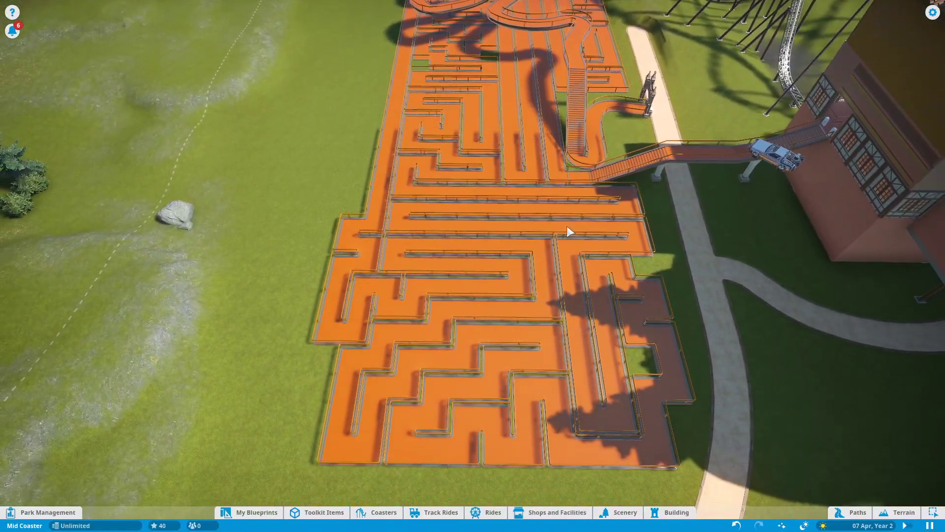
left_click_drag(289, 386, 460, 330)
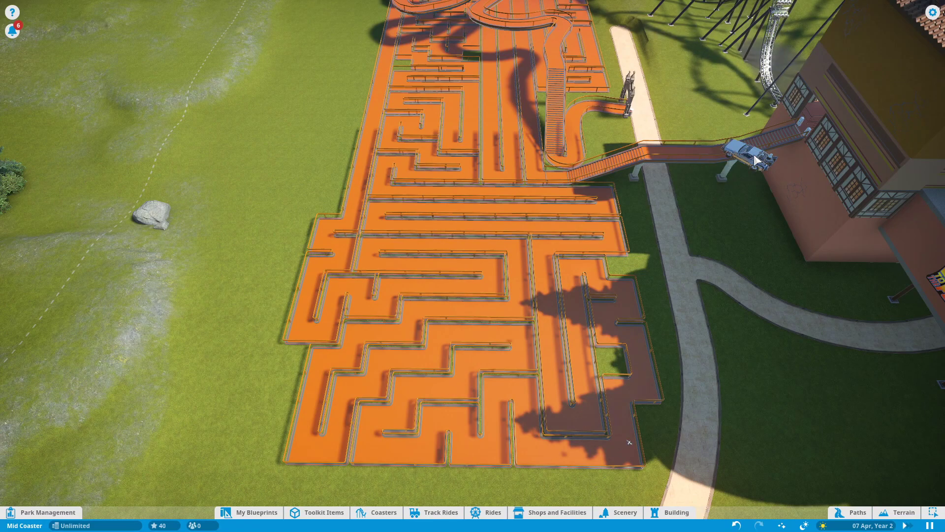
scroll(757, 164, "up", 8)
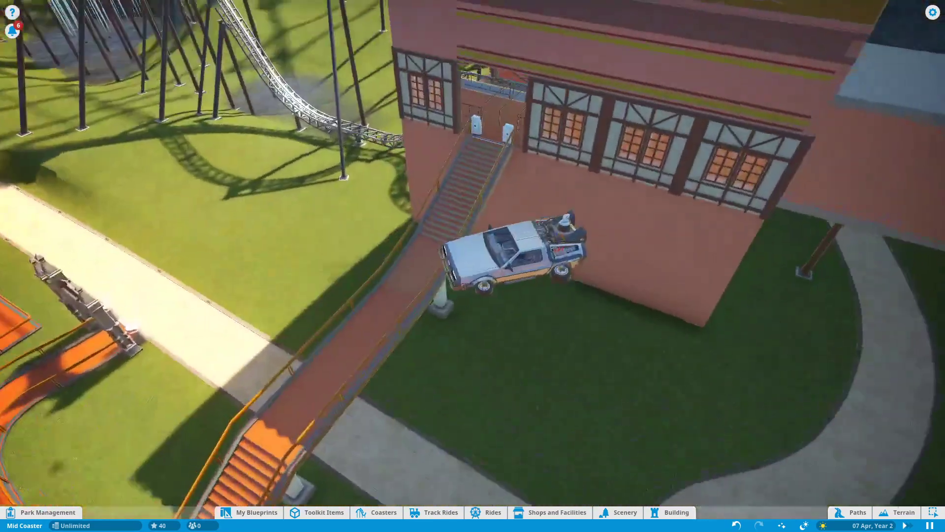
scroll(473, 266, "up", 4)
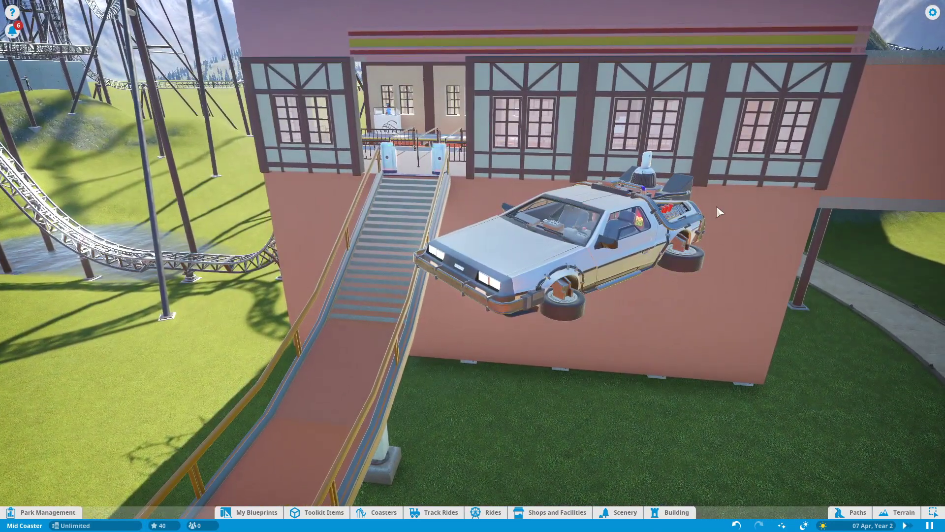
left_click_drag(740, 204, 518, 222)
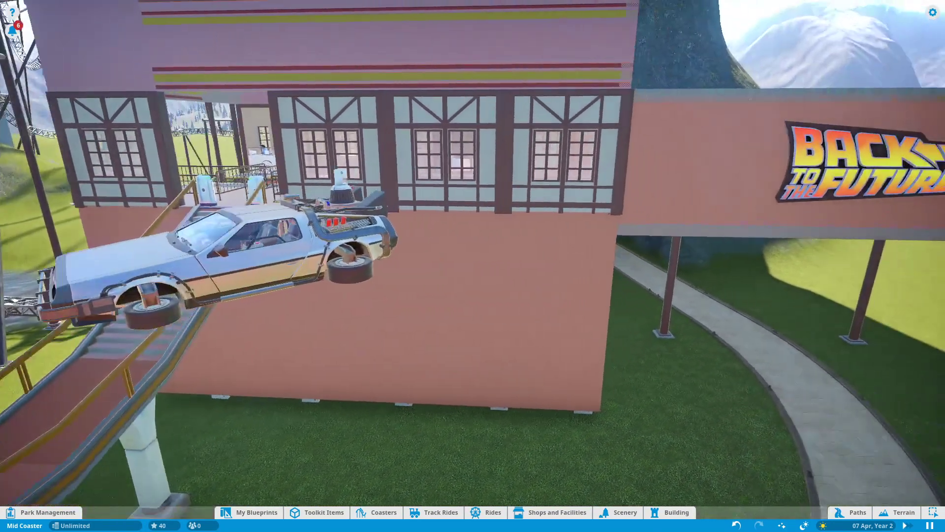
left_click_drag(739, 222, 552, 238)
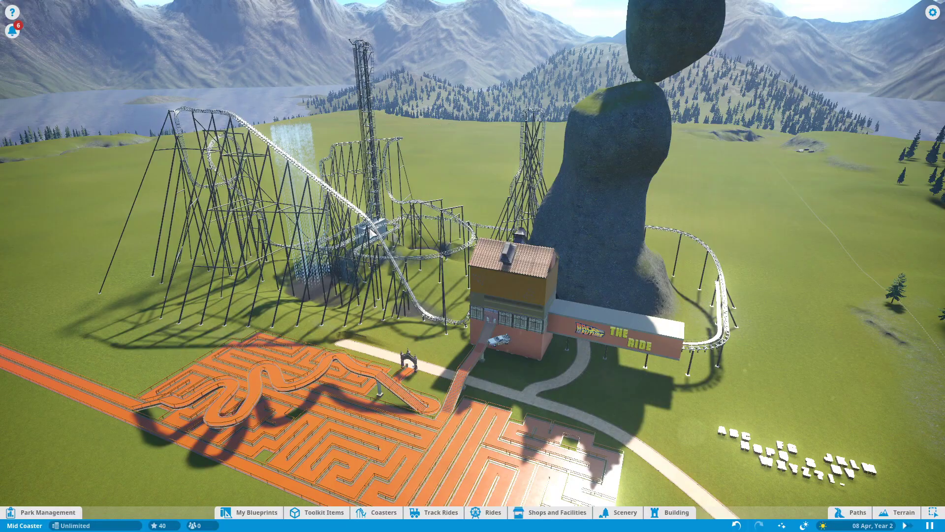
scroll(384, 222, "up", 8)
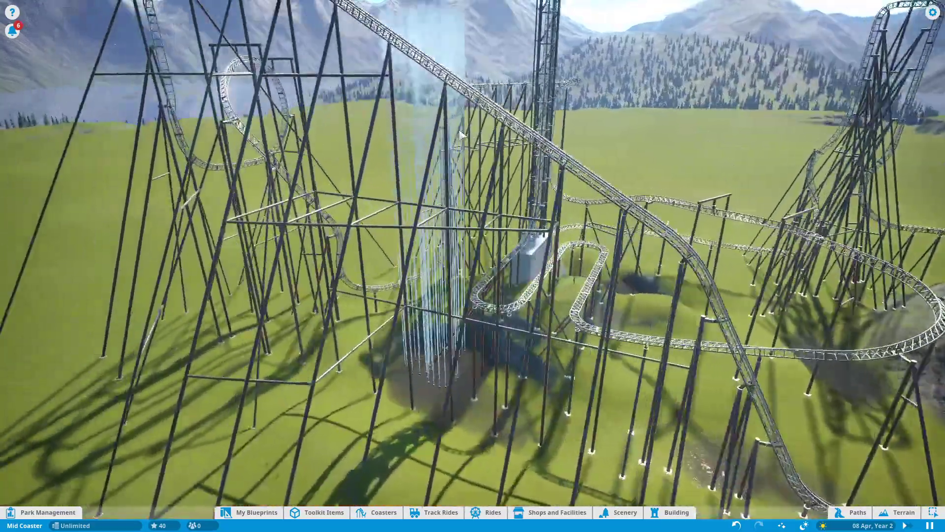
Orbit above Infinite 1 to look straight down onto its track layout.
left_click_drag(462, 135, 517, 311)
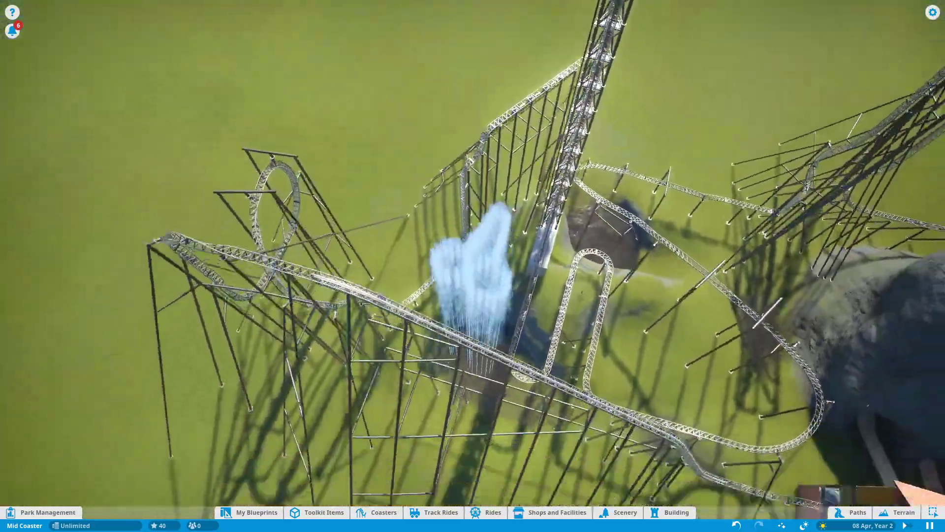
left_click_drag(472, 266, 487, 311)
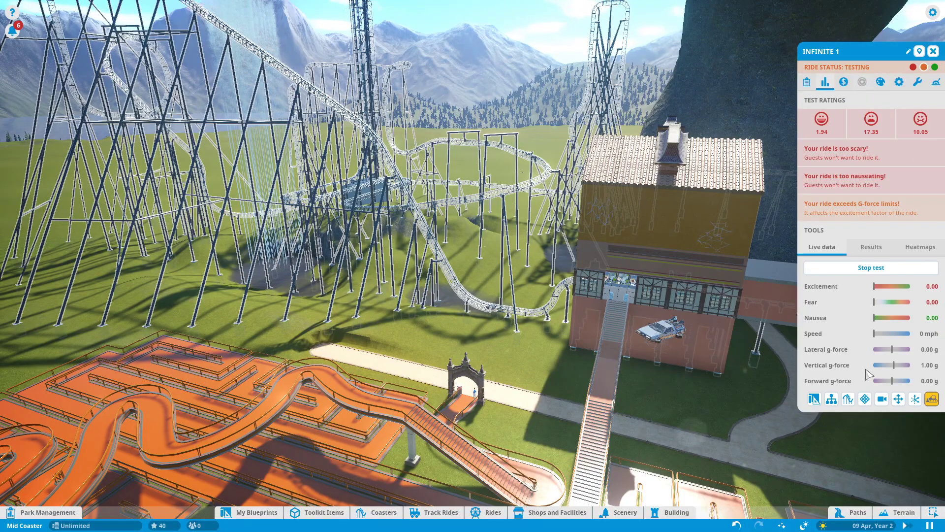
Switch Infinite 1 to the Front Bumper on-ride camera to watch its POV.
left_click(881, 399)
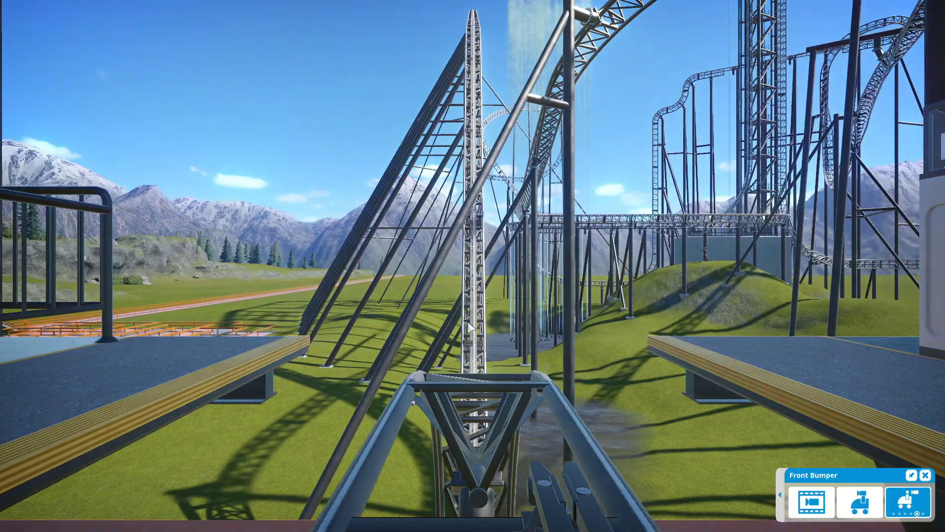